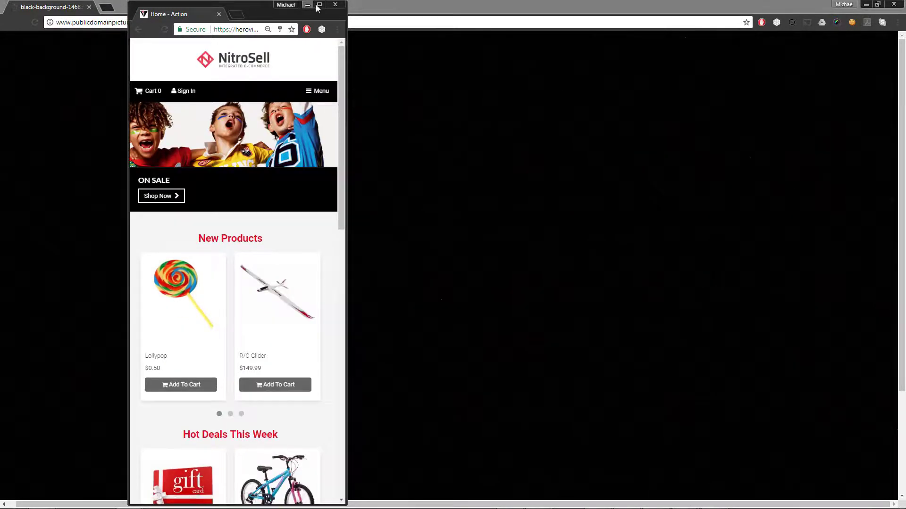
pyautogui.click(319, 4)
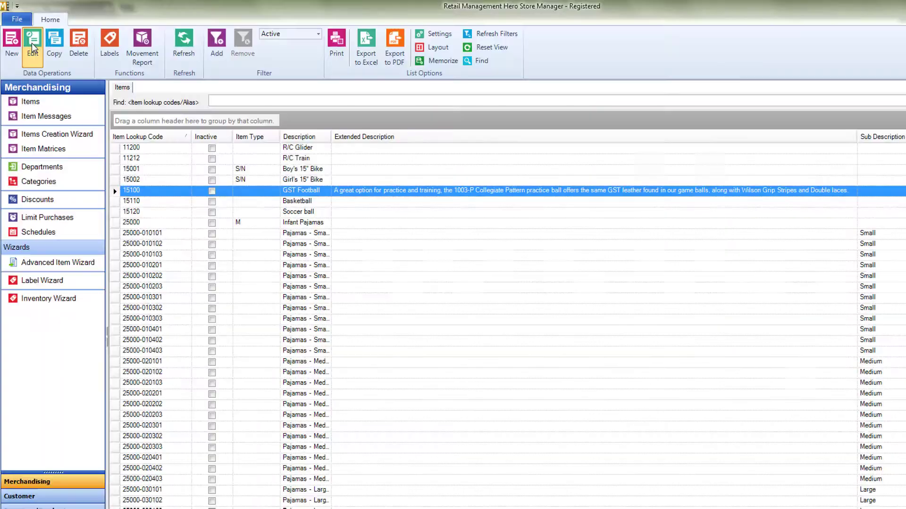
pyautogui.click(32, 43)
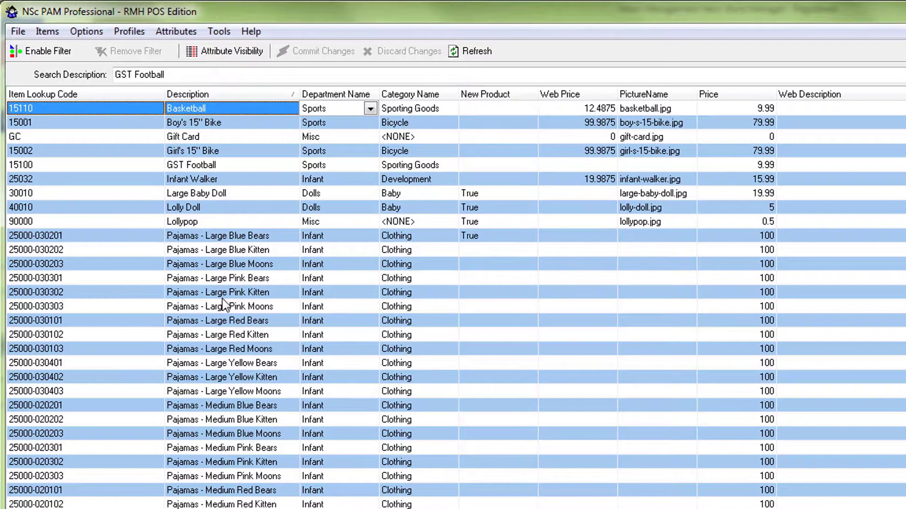
pyautogui.click(225, 165)
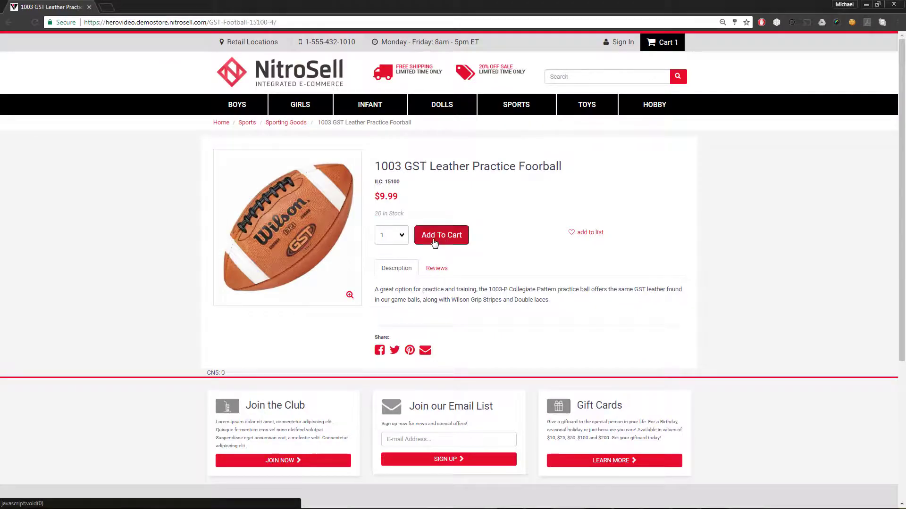
# Add the 1003 GST leather practice football to the cart and submit the payment at checkout.
pyautogui.click(435, 240)
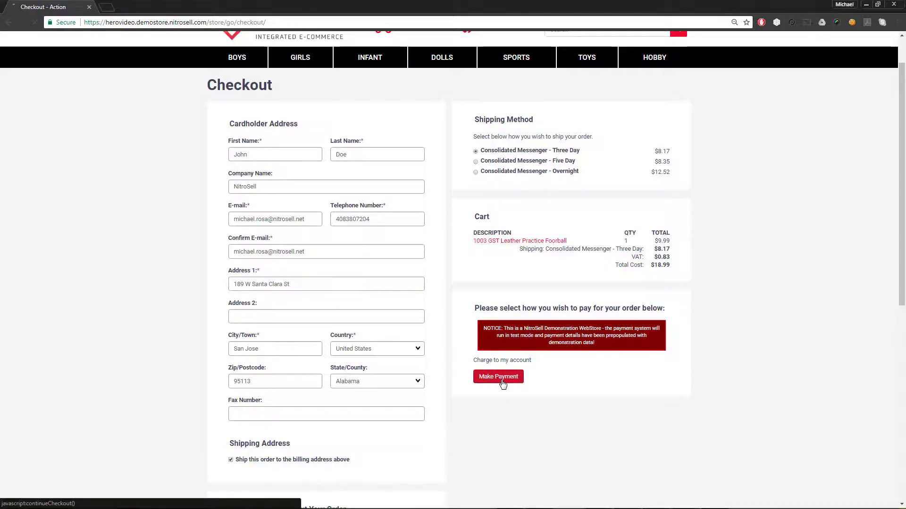
pyautogui.click(498, 377)
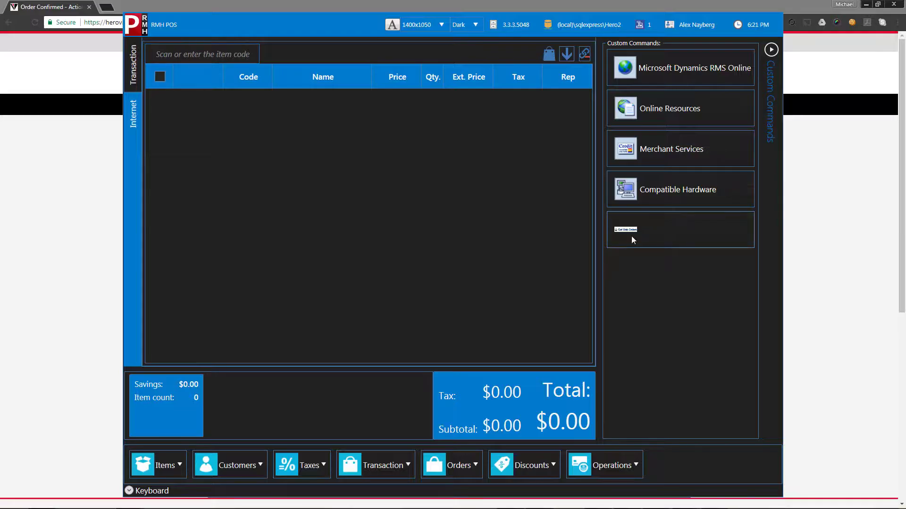
pyautogui.click(631, 236)
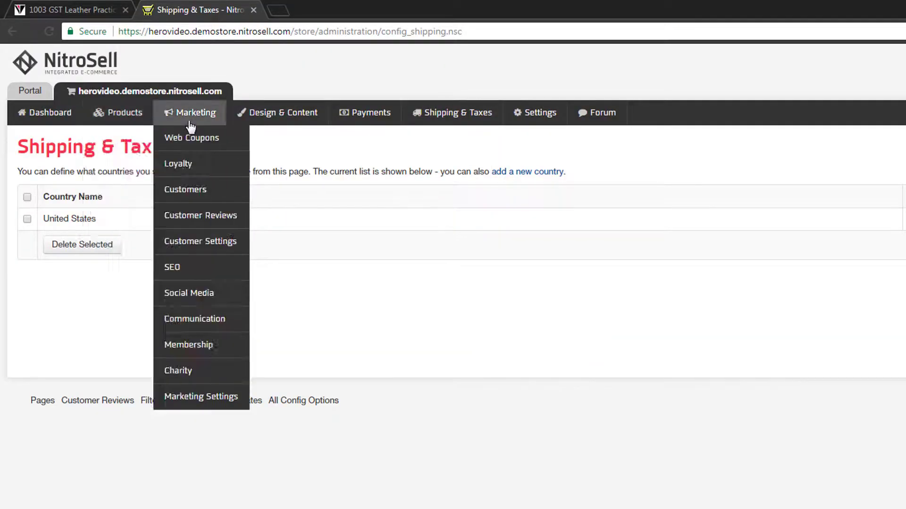
pyautogui.moveTo(122, 114)
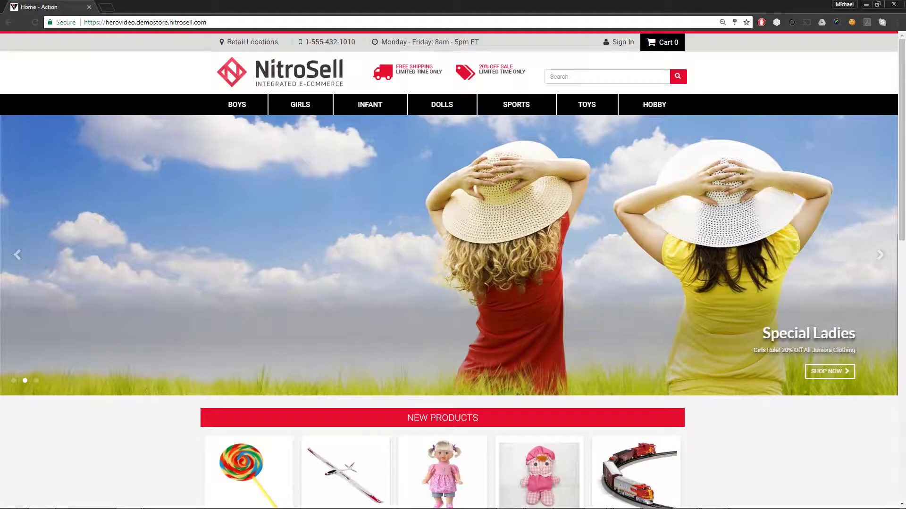
# Switch to Retail Management Hero Store Manager, open the GST Football item for editing and review its extended description and inventory data.
pyautogui.click(600, 500)
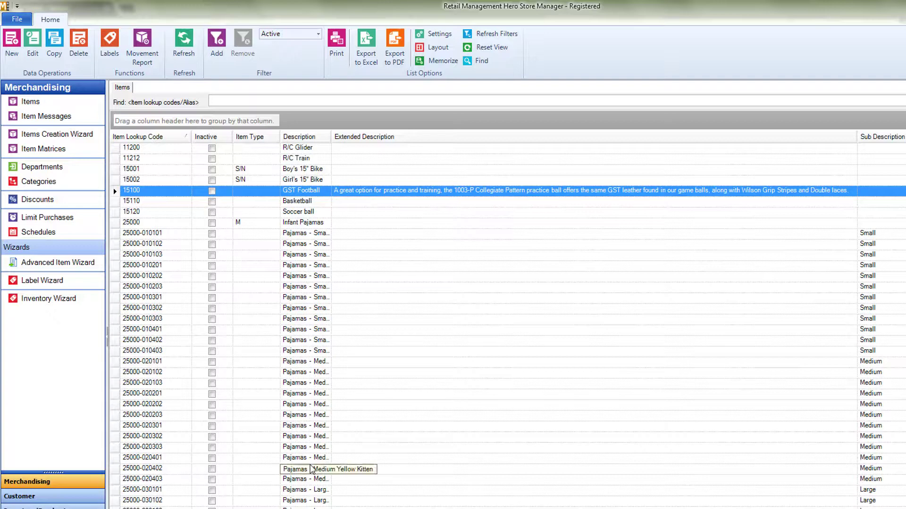
pyautogui.click(33, 47)
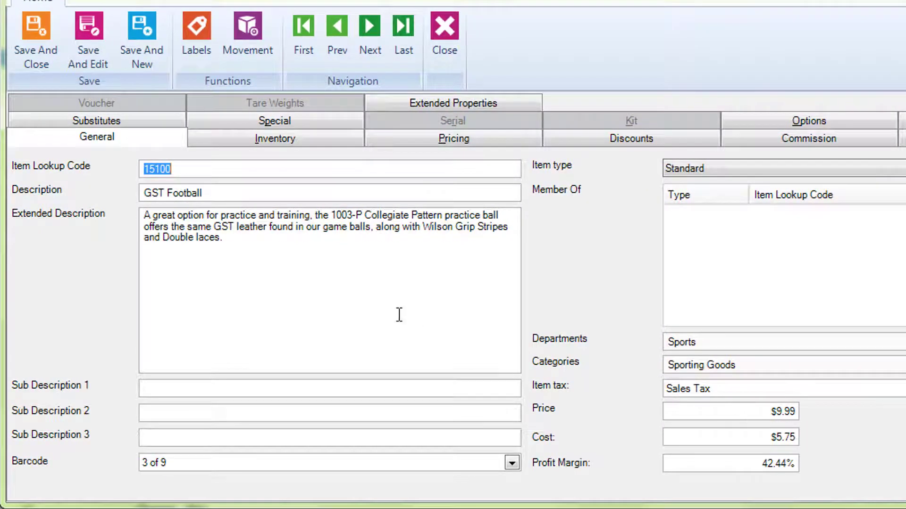
pyautogui.moveTo(266, 253); pyautogui.dragTo(33, 204)
pyautogui.click(239, 262)
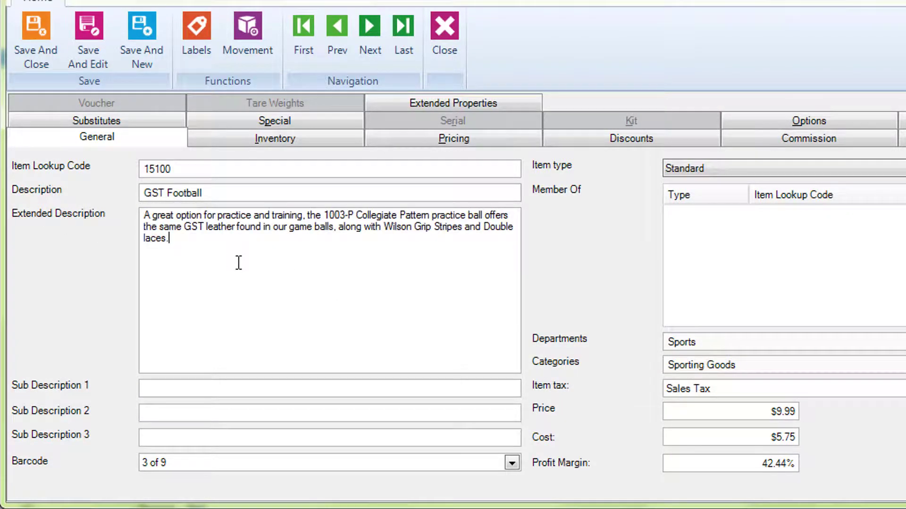
pyautogui.click(285, 147)
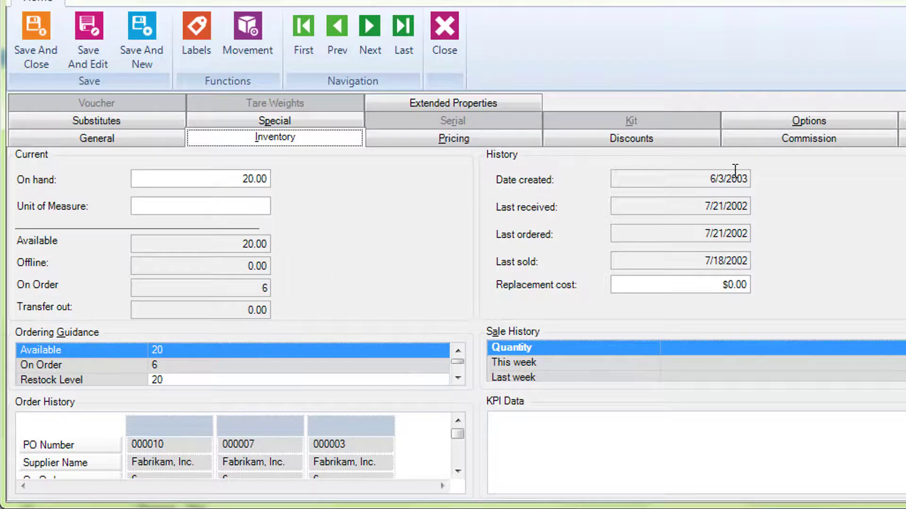
# Enable "Item is available on the website" for the GST Football item, then save and close it.
pyautogui.click(791, 119)
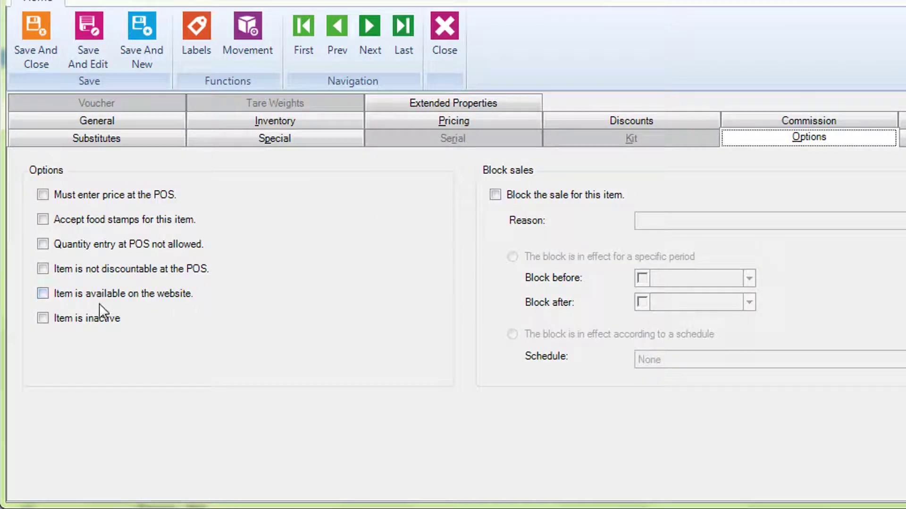
pyautogui.click(44, 294)
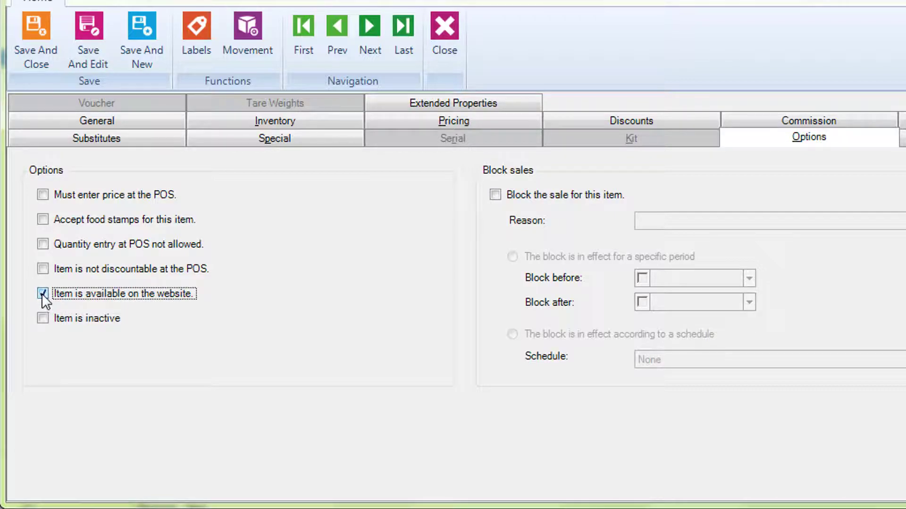
pyautogui.click(32, 32)
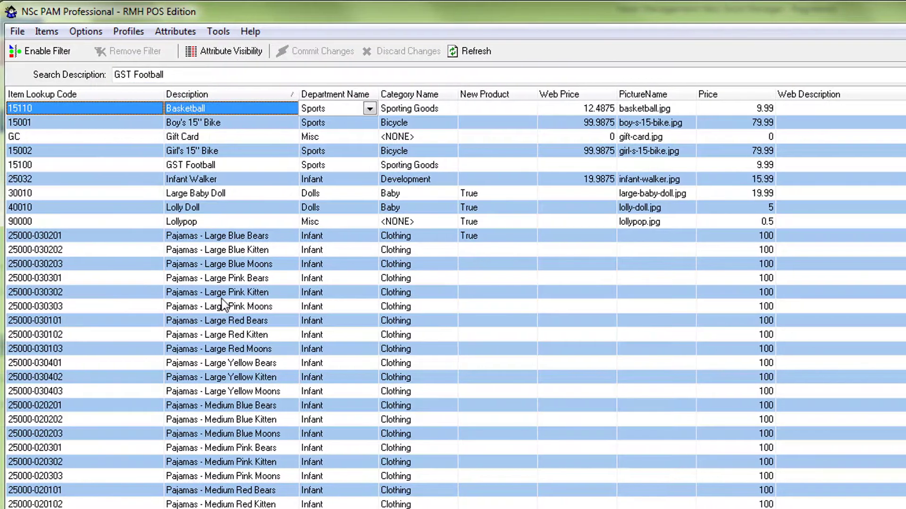
# Select GST Football in NSc PAM Professional and view the department and category setup in the Navigation Structure Manager.
pyautogui.click(222, 166)
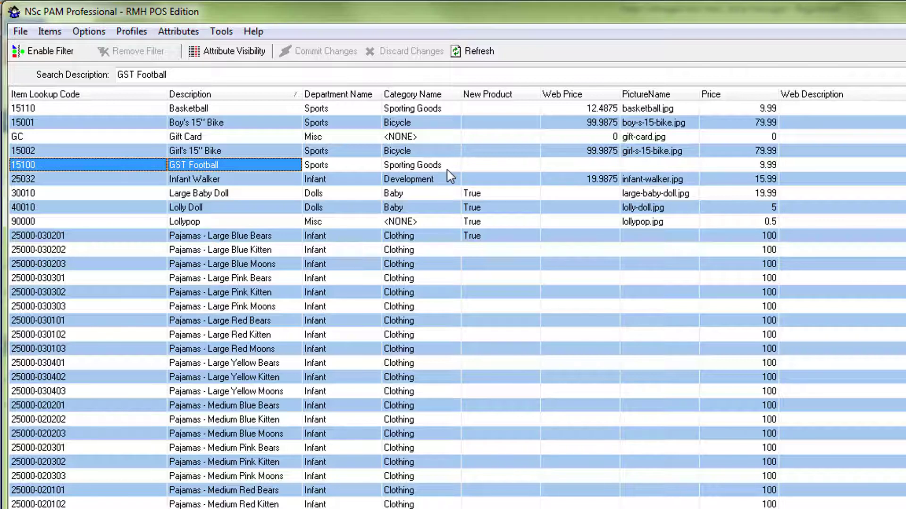
pyautogui.click(221, 32)
pyautogui.click(235, 89)
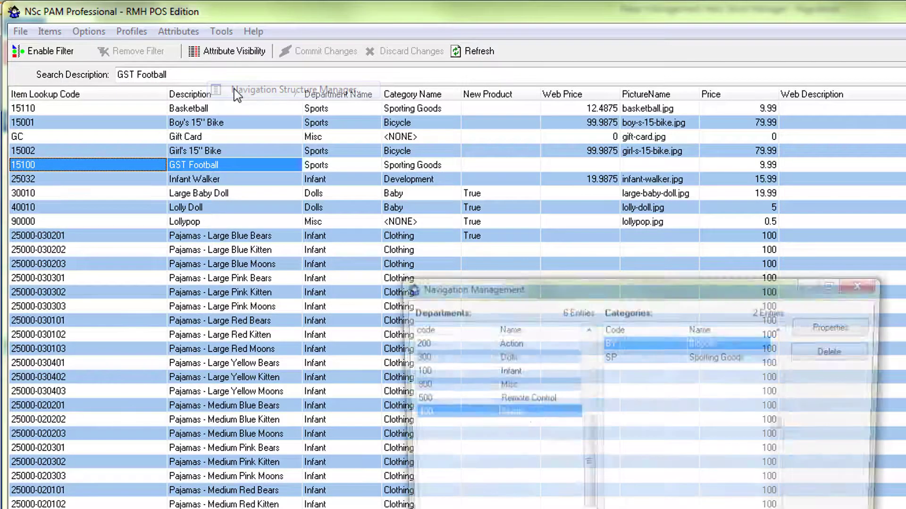
pyautogui.click(829, 508)
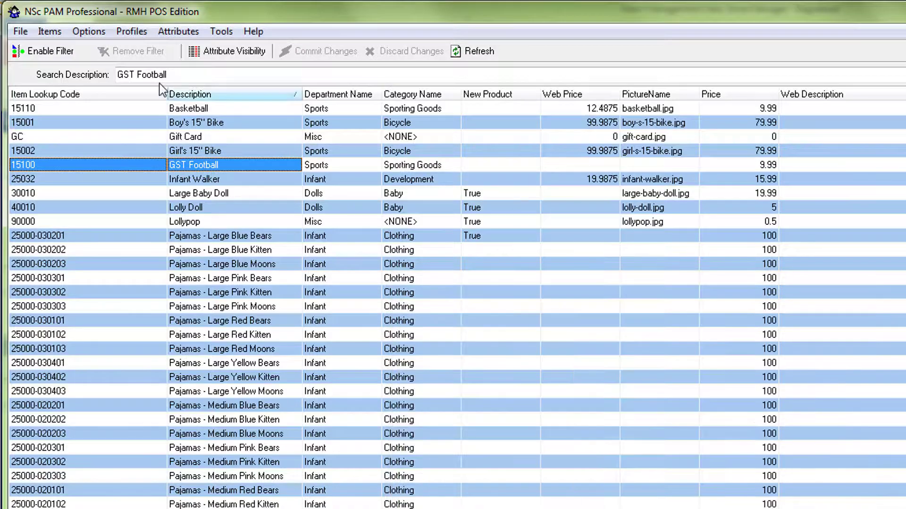
# Turn the Use Alternative (Web) Navigation setting off and back on.
pyautogui.click(72, 37)
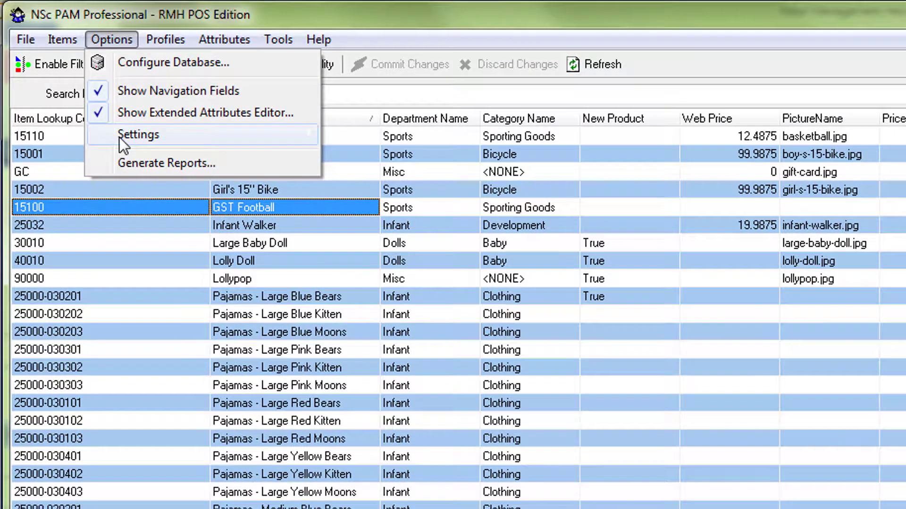
pyautogui.moveTo(120, 136)
pyautogui.click(404, 188)
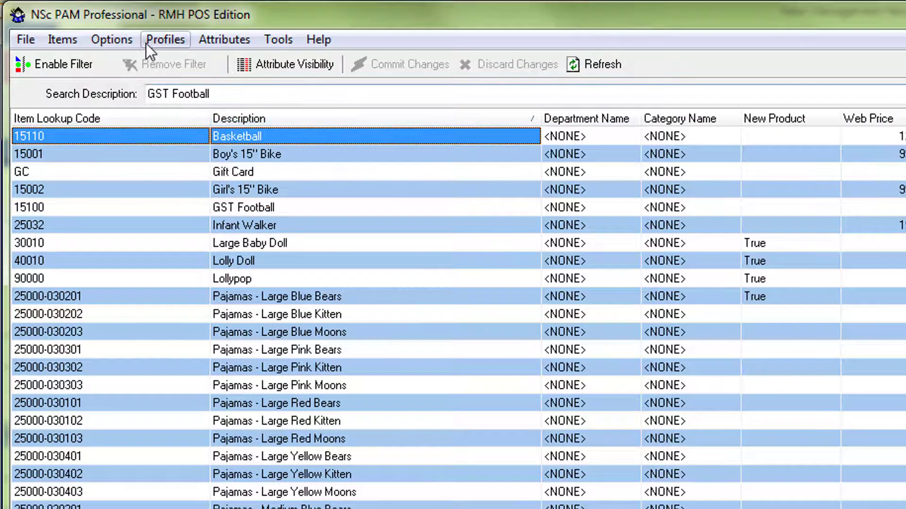
pyautogui.click(132, 41)
pyautogui.moveTo(152, 142)
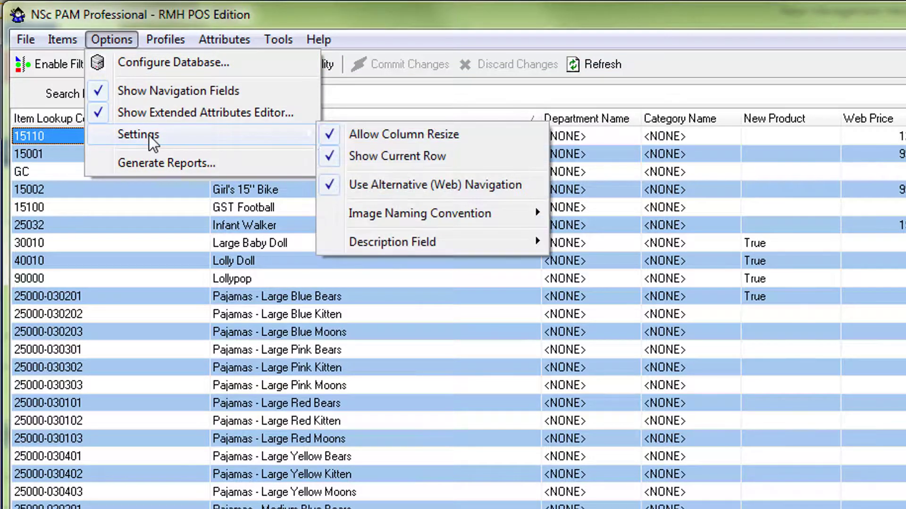
pyautogui.click(451, 187)
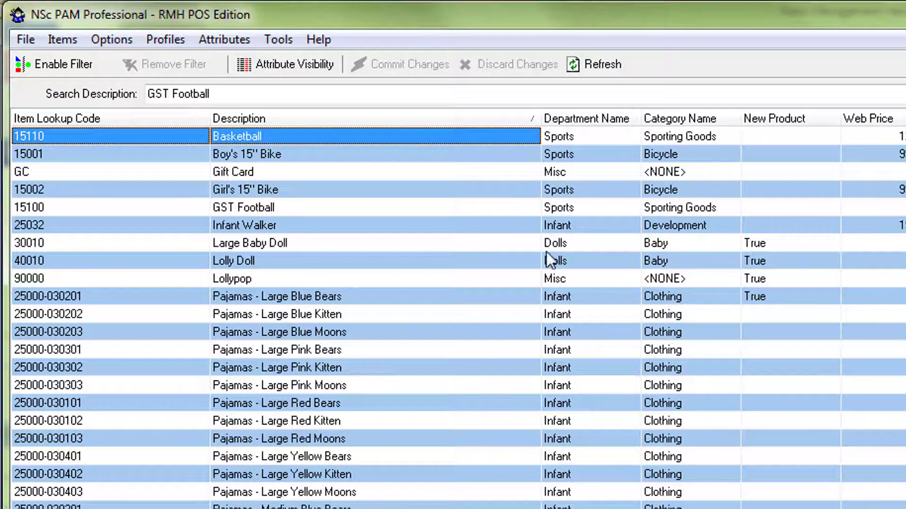
# Narrow the Description column and set GST Football's web description to "1003 GST Leather Practice Football".
pyautogui.click(361, 208)
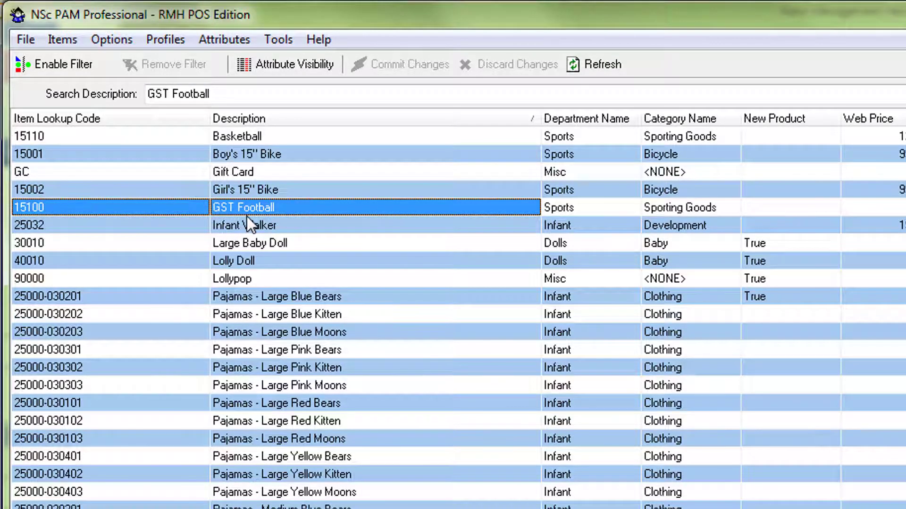
pyautogui.moveTo(541, 121); pyautogui.dragTo(378, 121)
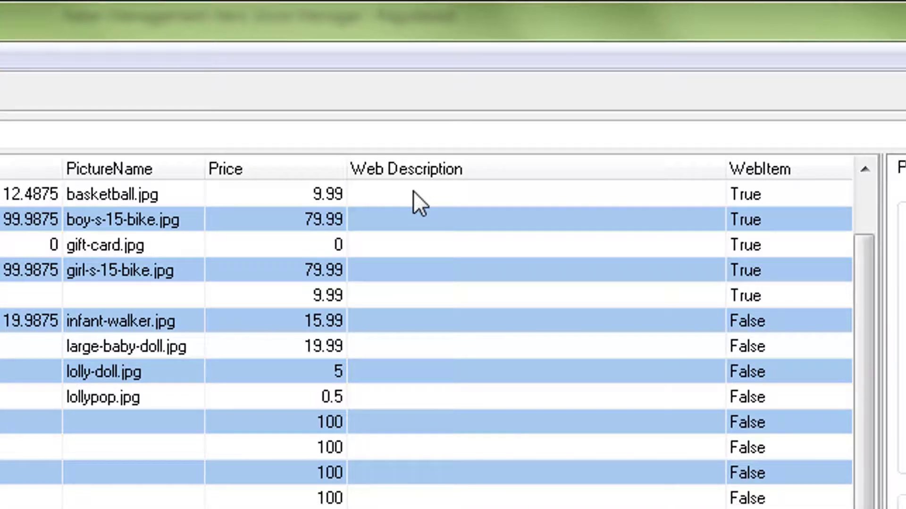
pyautogui.click(414, 295)
pyautogui.write('1003')
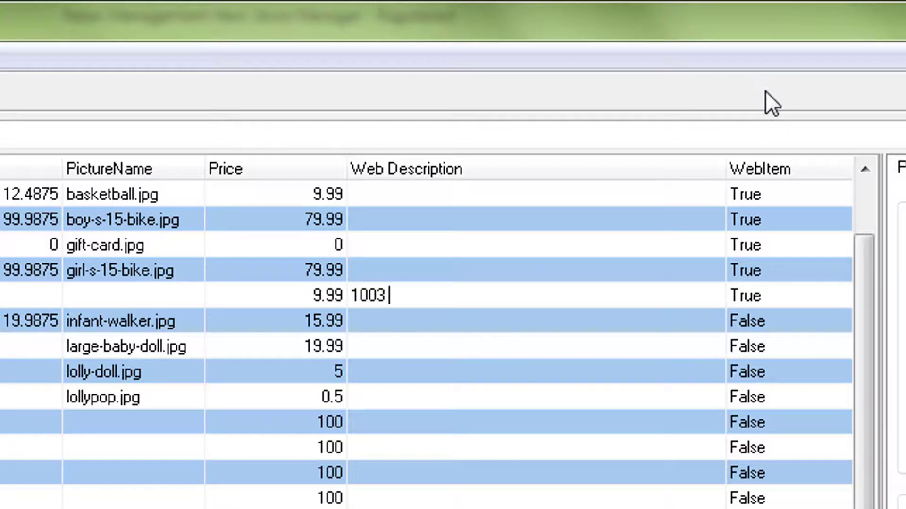
pyautogui.write(' GST Leat')
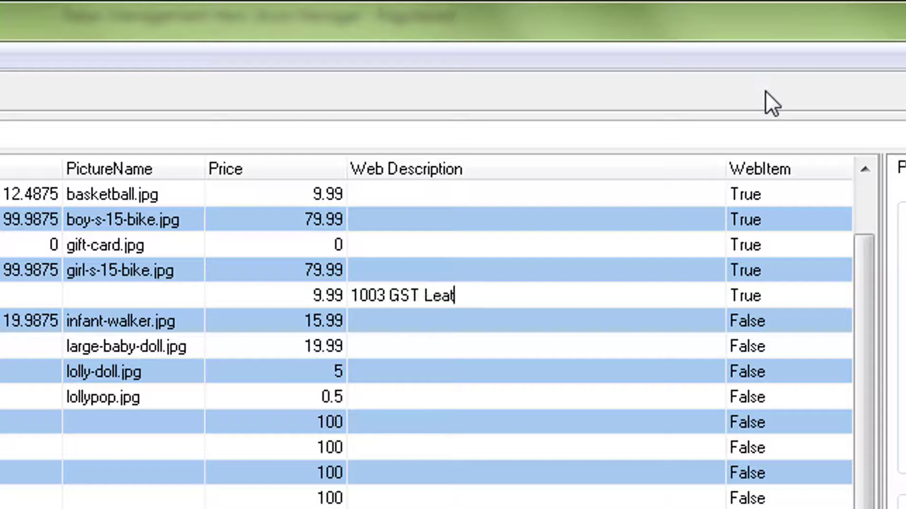
pyautogui.write('her Practice Foot')
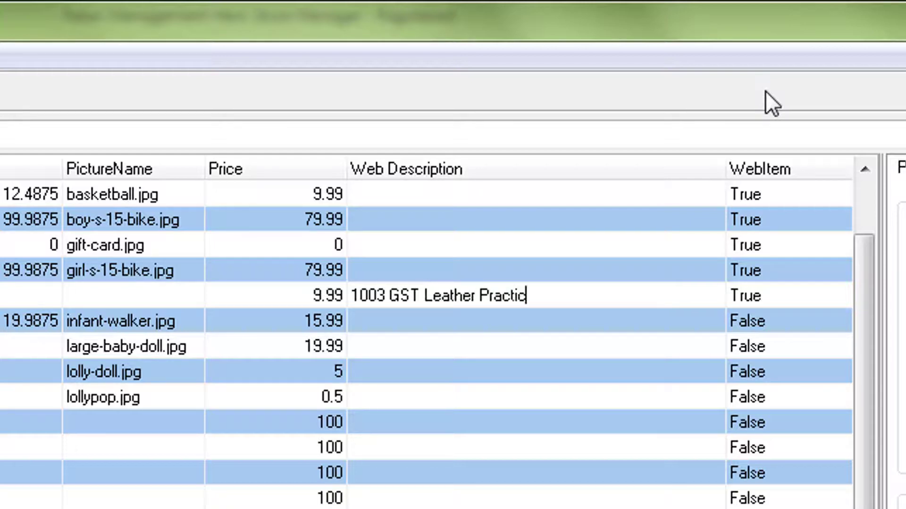
pyautogui.write('ball')
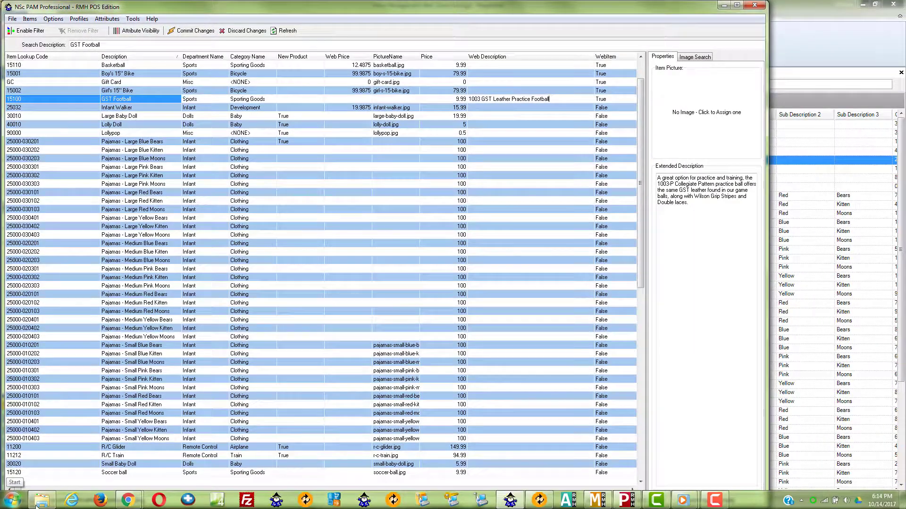
# Show the NitroSell folder in the file explorer and pick the GST-football image.
pyautogui.click(42, 500)
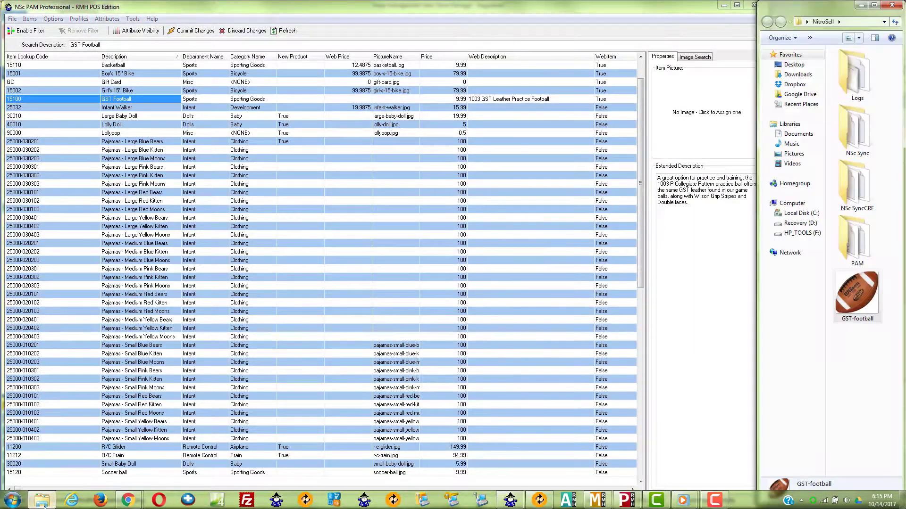
pyautogui.moveTo(849, 304); pyautogui.dragTo(850, 284)
# Assign the 1010 x 1010 px picture from the image search to GST Football and commit the changes.
pyautogui.click(694, 57)
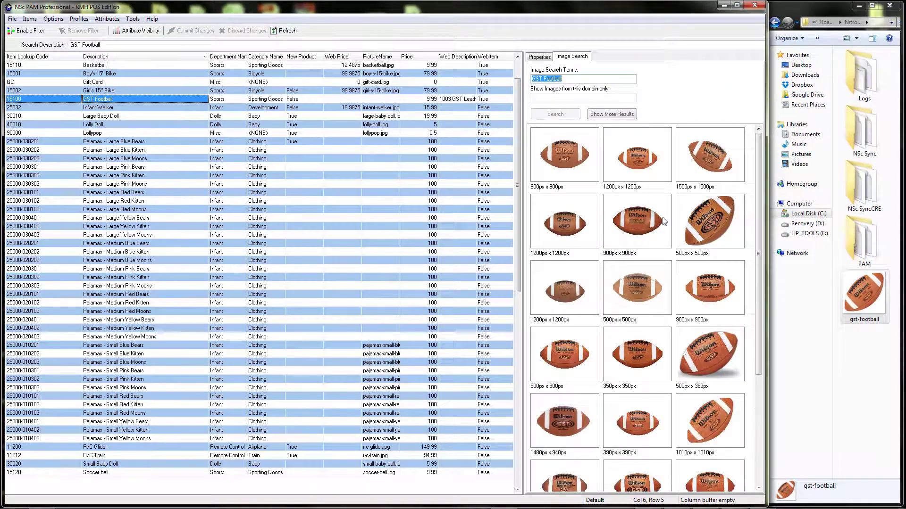
pyautogui.doubleClick(720, 419)
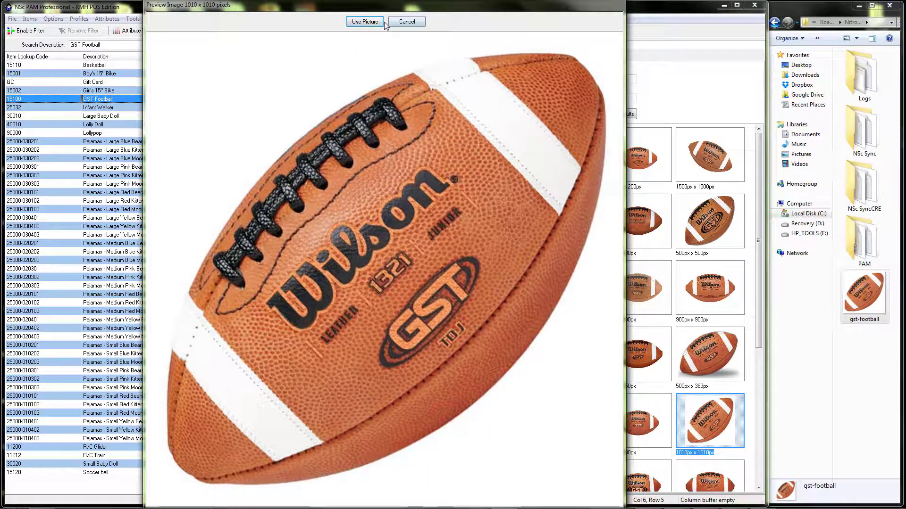
pyautogui.click(370, 23)
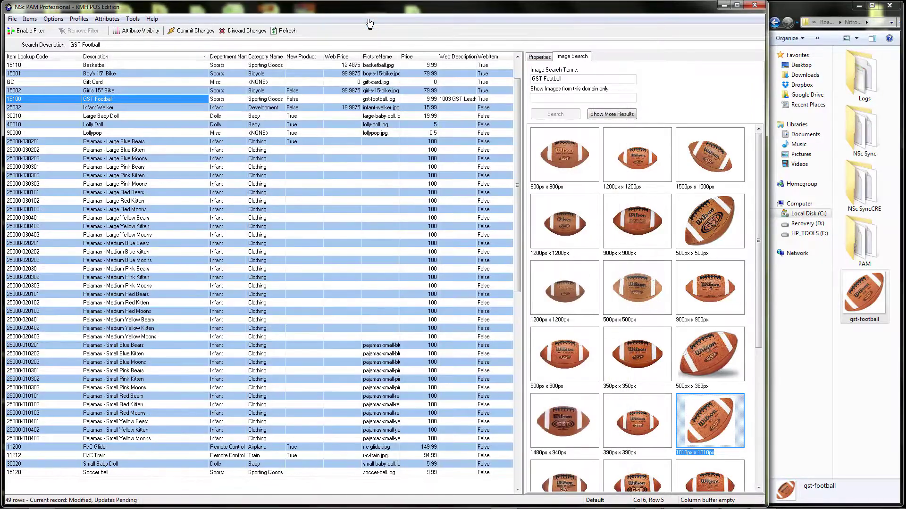
pyautogui.click(215, 30)
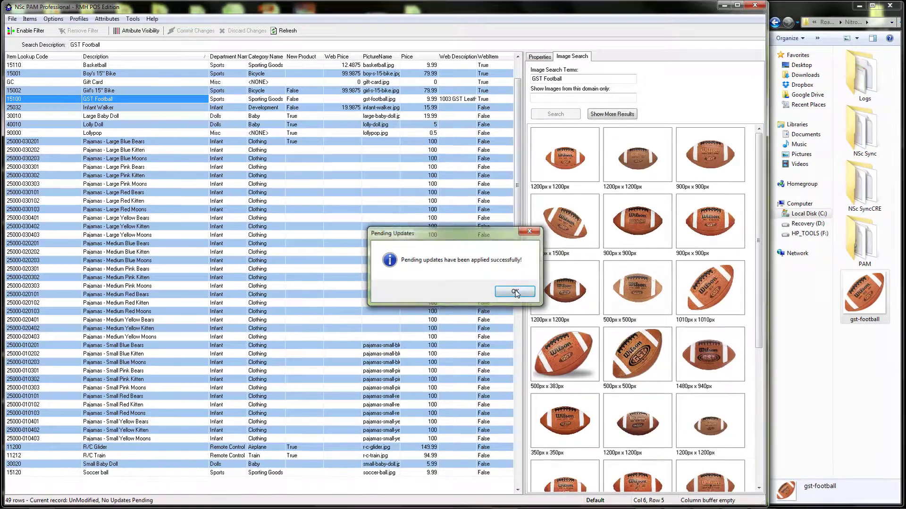
pyautogui.click(514, 292)
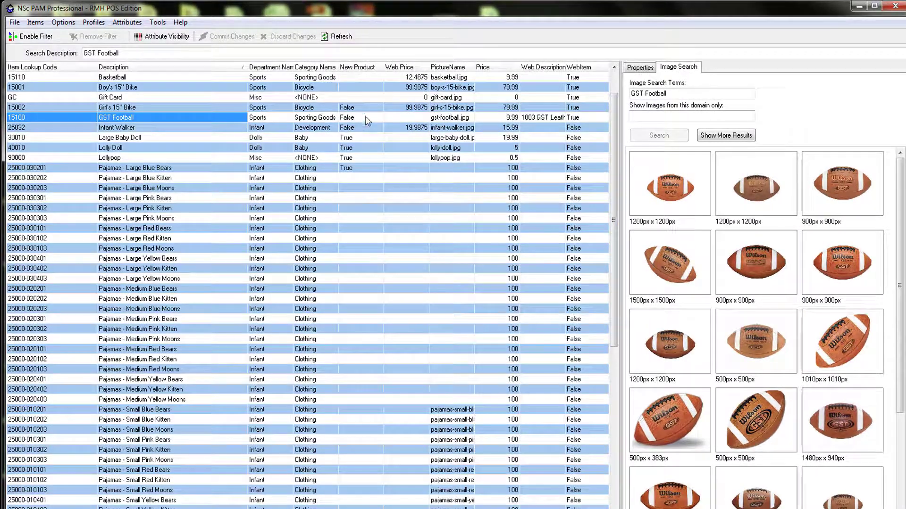
# Set the New Product attribute of GST Football to True.
pyautogui.click(371, 118)
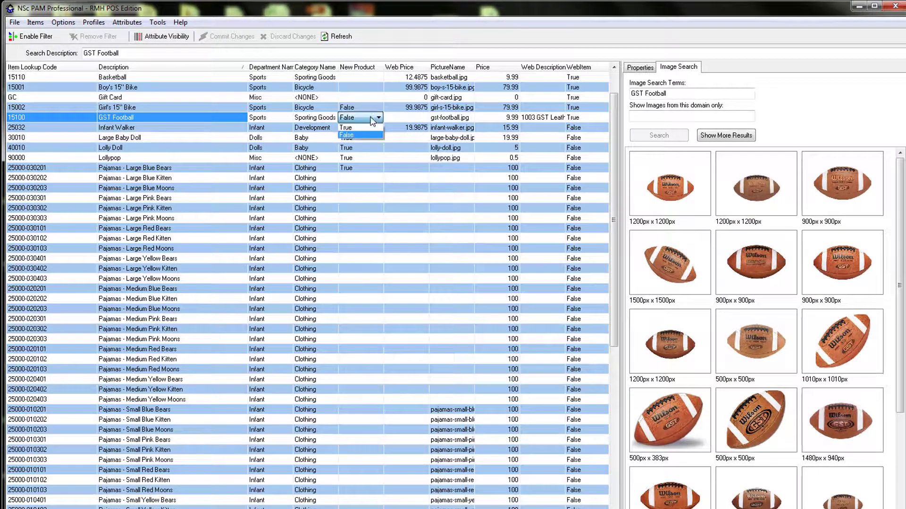
pyautogui.click(369, 126)
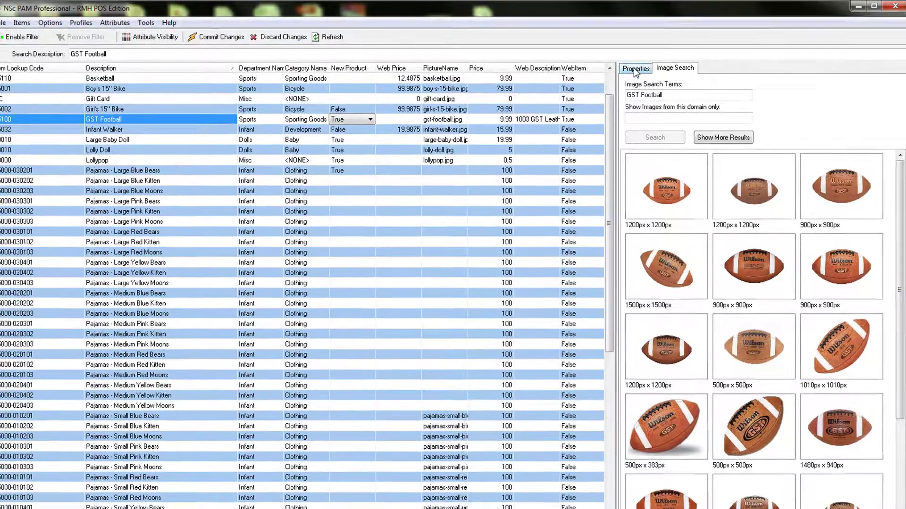
# Show GST Football's item picture and extended description, and review the options for copying the description text.
pyautogui.click(640, 68)
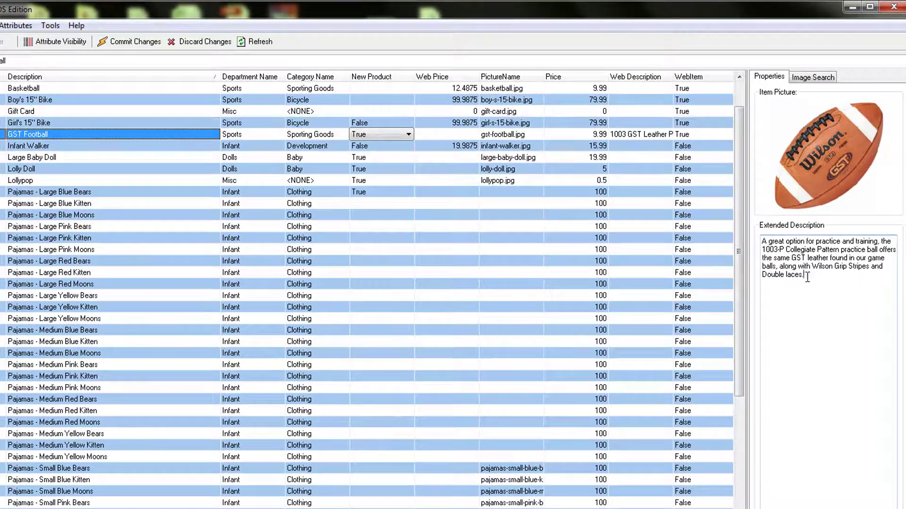
pyautogui.moveTo(807, 277); pyautogui.dragTo(747, 232)
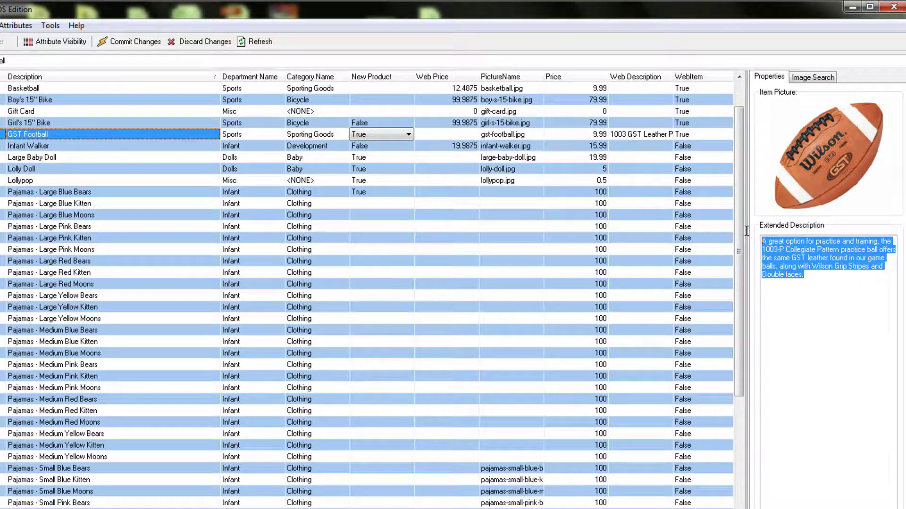
pyautogui.rightClick(809, 257)
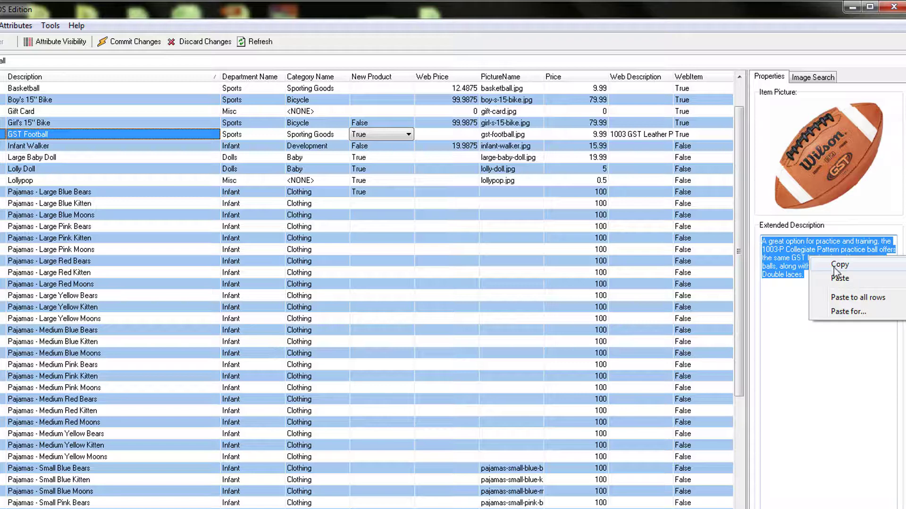
pyautogui.click(836, 350)
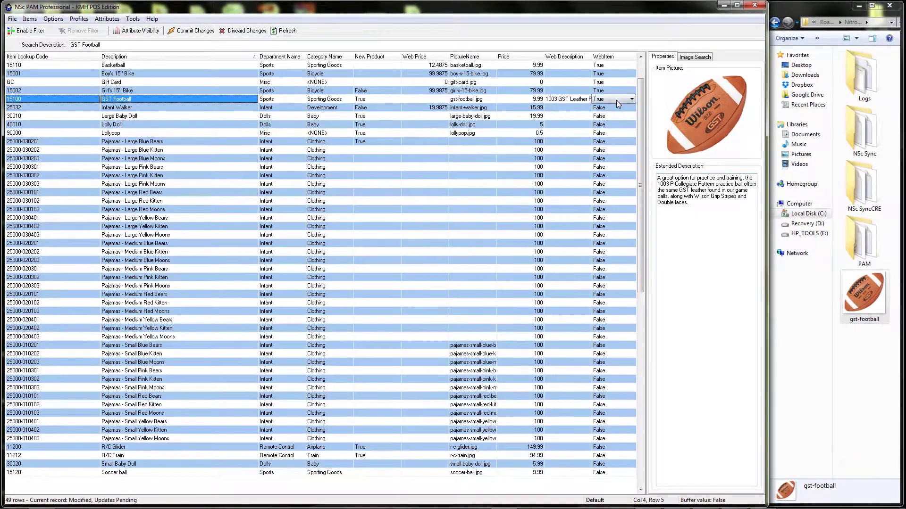
# Copy GST Football's WebItem value True to all rows and commit the changes.
pyautogui.rightClick(616, 102)
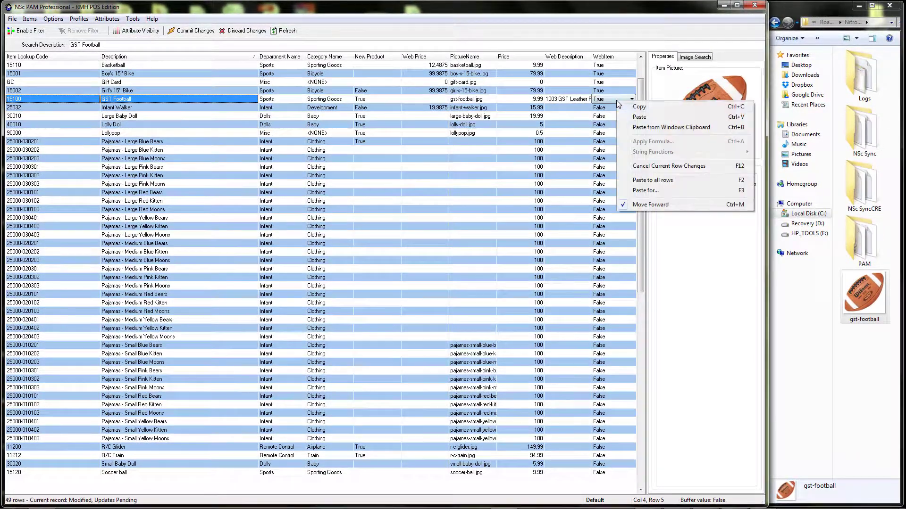
pyautogui.click(637, 107)
pyautogui.rightClick(616, 108)
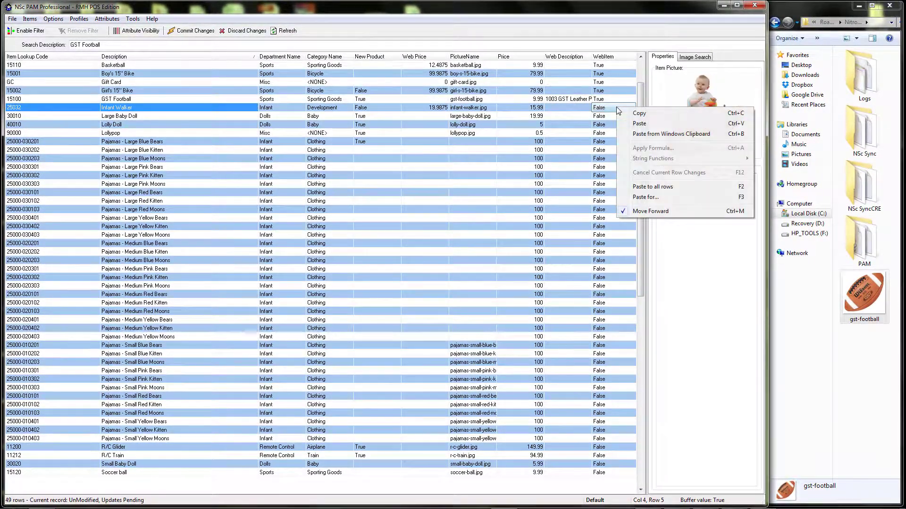
pyautogui.click(642, 189)
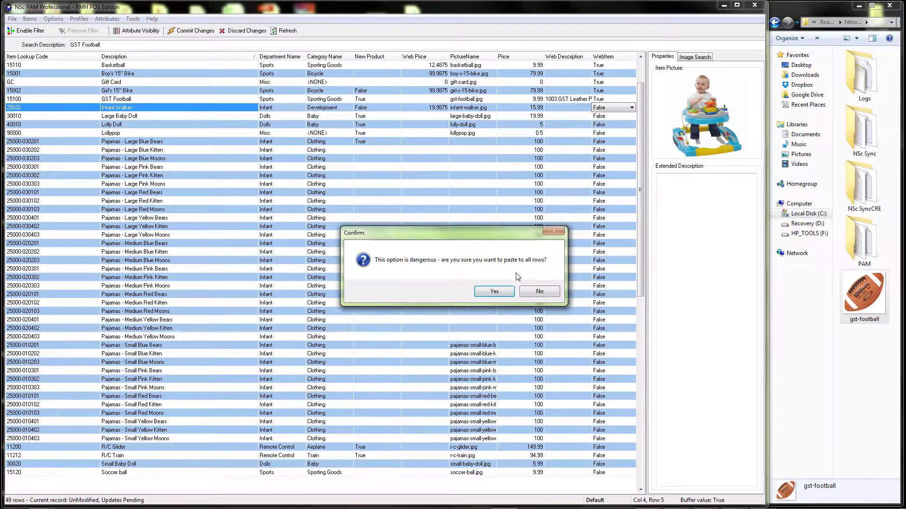
pyautogui.click(498, 292)
pyautogui.click(505, 294)
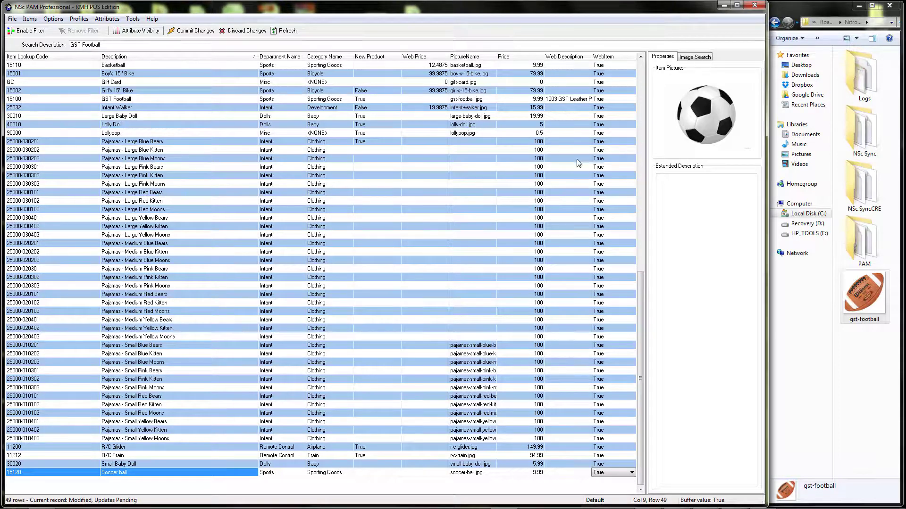
pyautogui.click(198, 31)
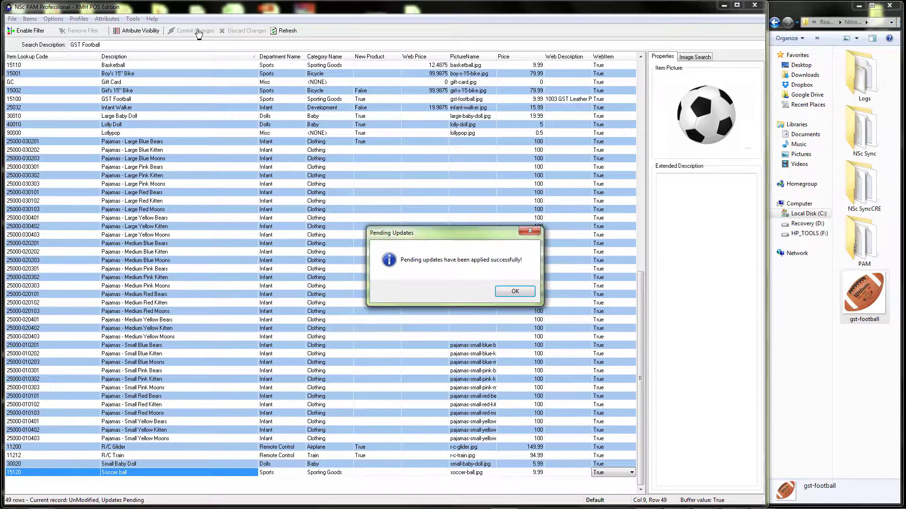
pyautogui.click(512, 293)
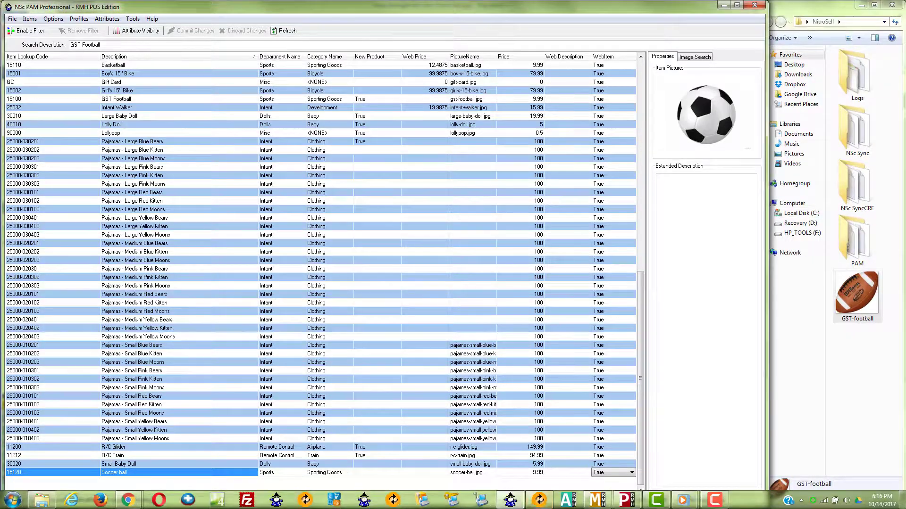
# Switch to NSc Sync, check the web store configuration and synchronize the web store.
pyautogui.click(539, 501)
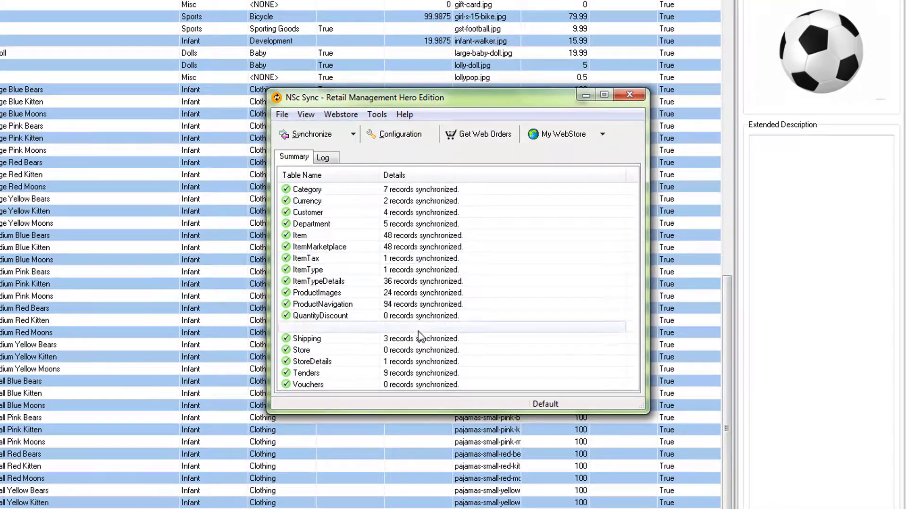
pyautogui.moveTo(424, 279)
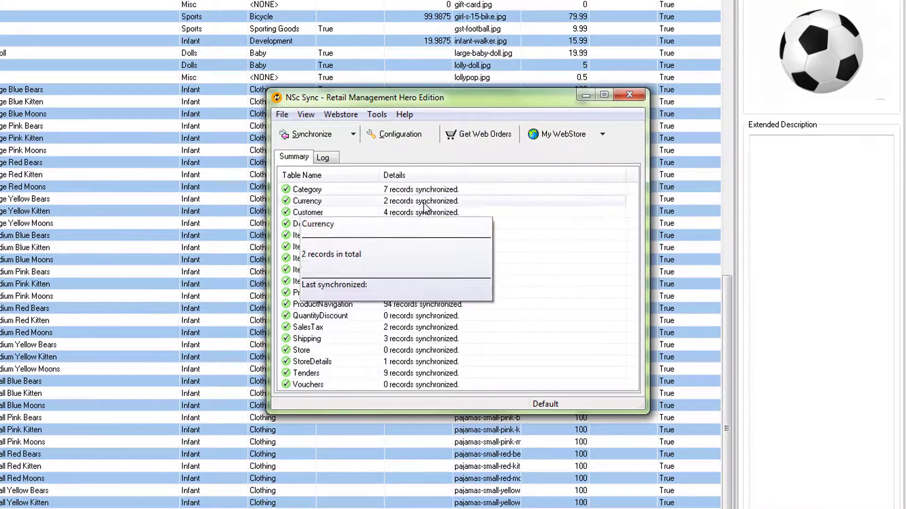
pyautogui.click(407, 137)
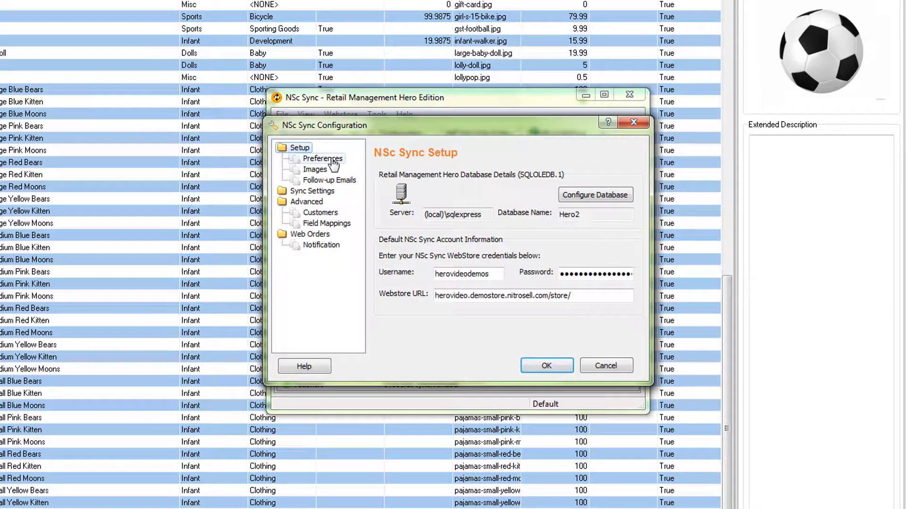
pyautogui.click(546, 367)
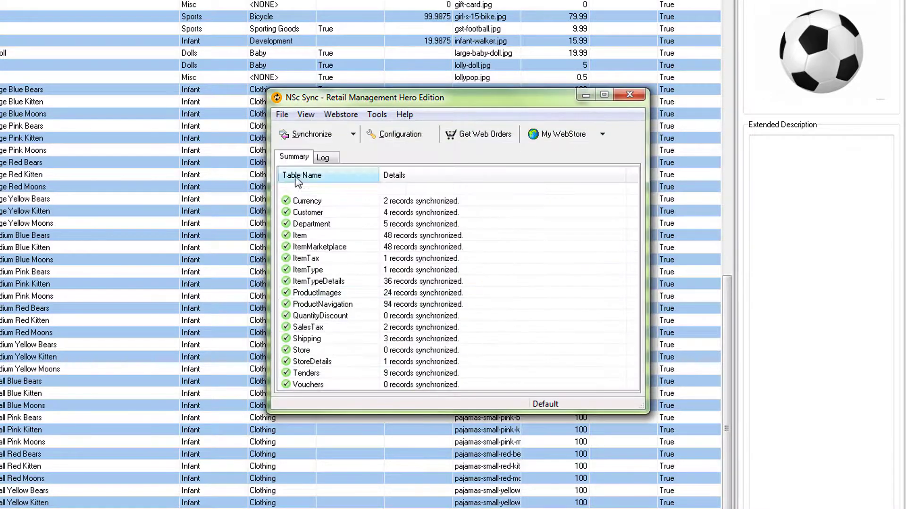
pyautogui.click(307, 136)
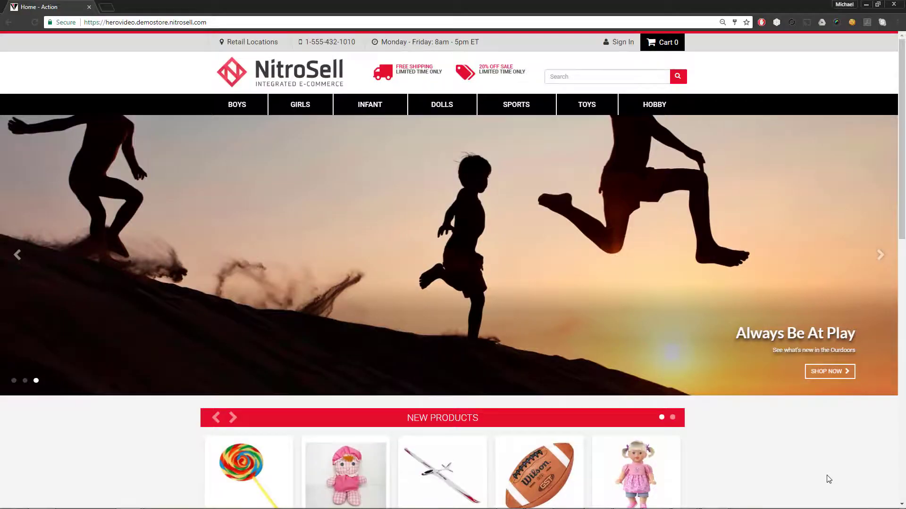
# In the web store, browse to Sporting Goods under Sports and open the 1003 GST Leather Practice Foorball product page.
pyautogui.scroll(-6, 829, 479)
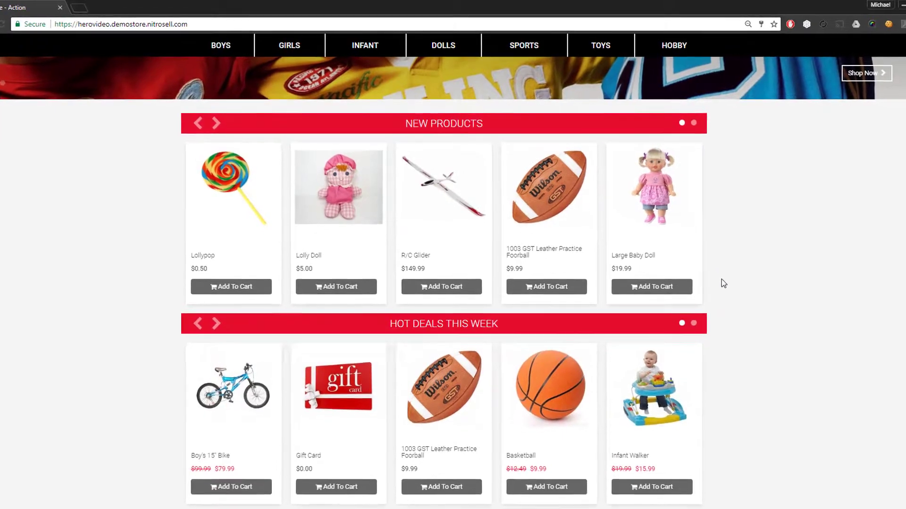
pyautogui.scroll(3, 725, 282)
pyautogui.scroll(5, 733, 292)
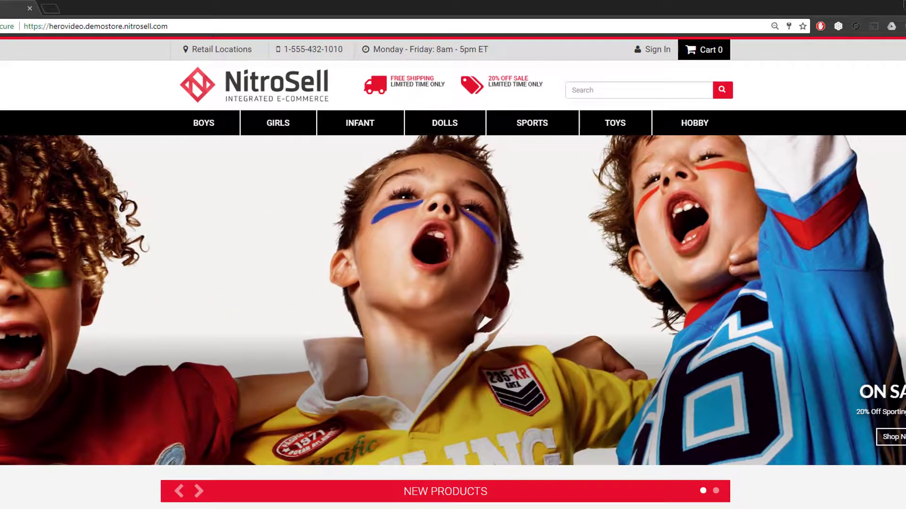
pyautogui.moveTo(538, 128)
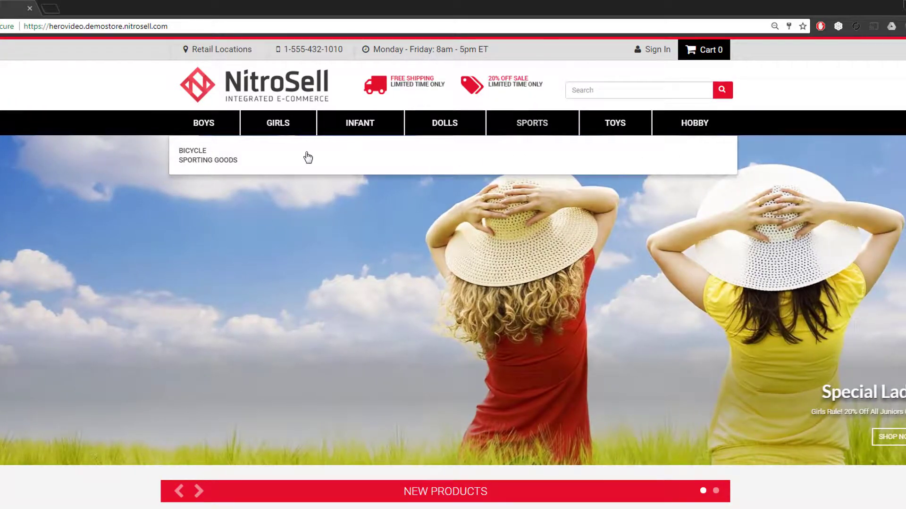
pyautogui.click(223, 163)
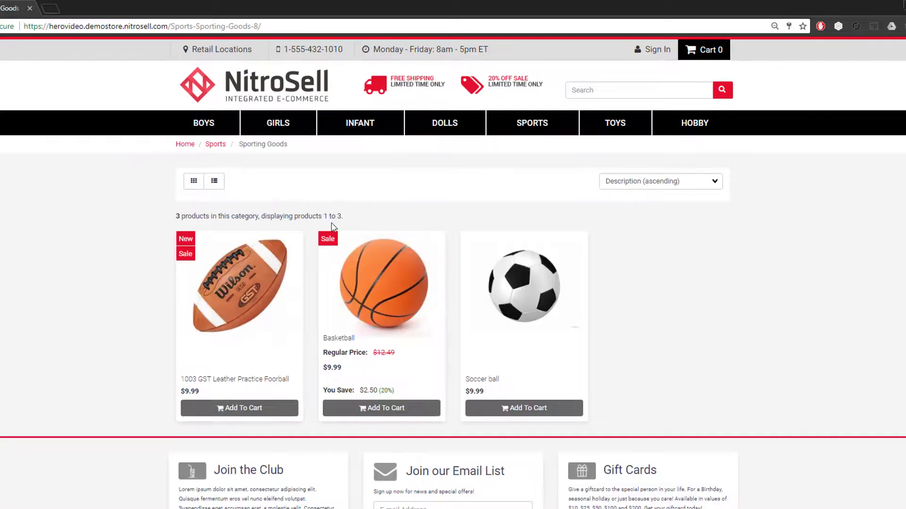
pyautogui.click(206, 380)
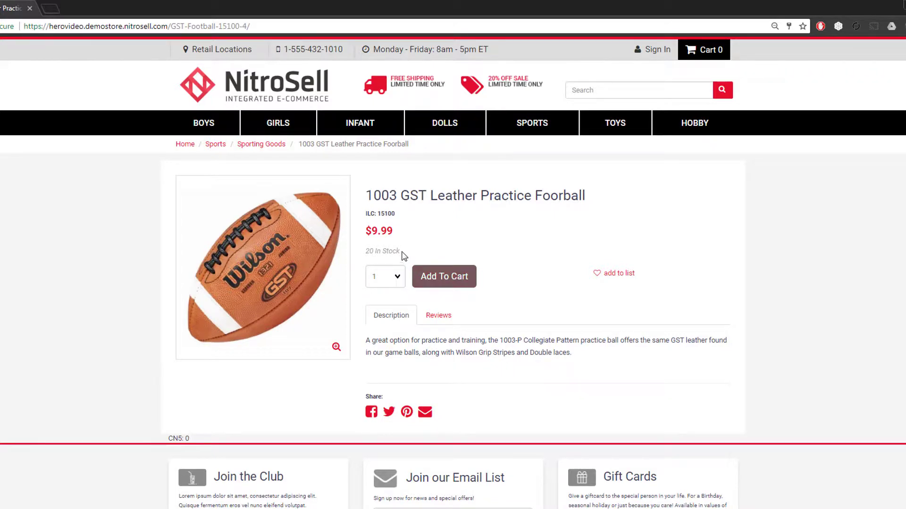
# Add one 1003 GST Leather Practice Foorball to the cart and open the cart for review.
pyautogui.moveTo(399, 253); pyautogui.dragTo(370, 255)
pyautogui.click(439, 277)
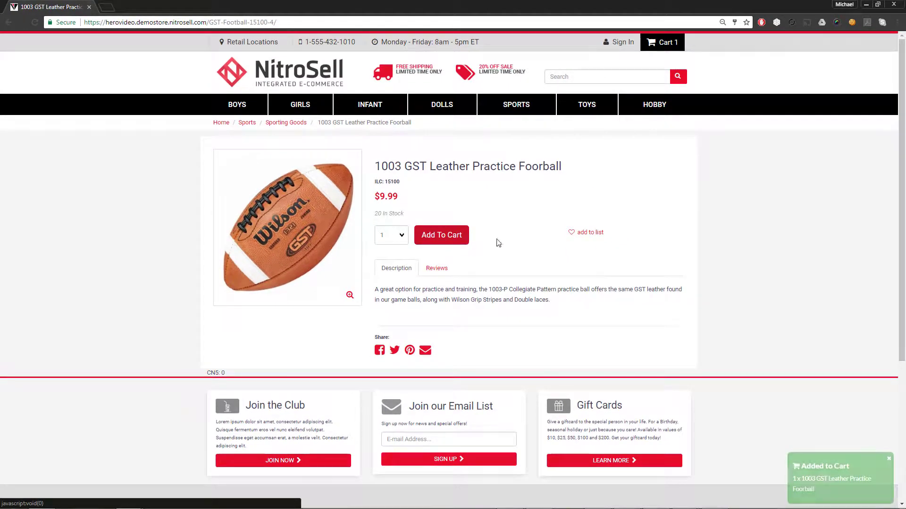
pyautogui.click(659, 52)
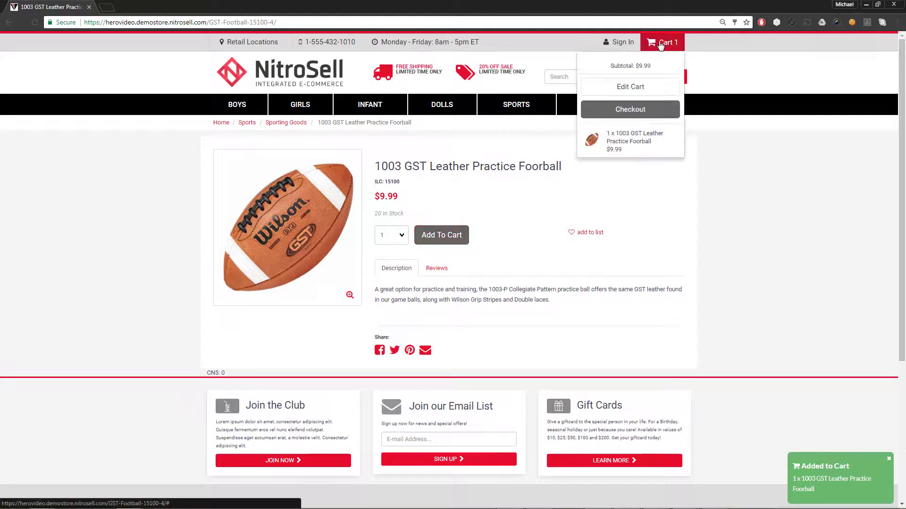
pyautogui.click(653, 85)
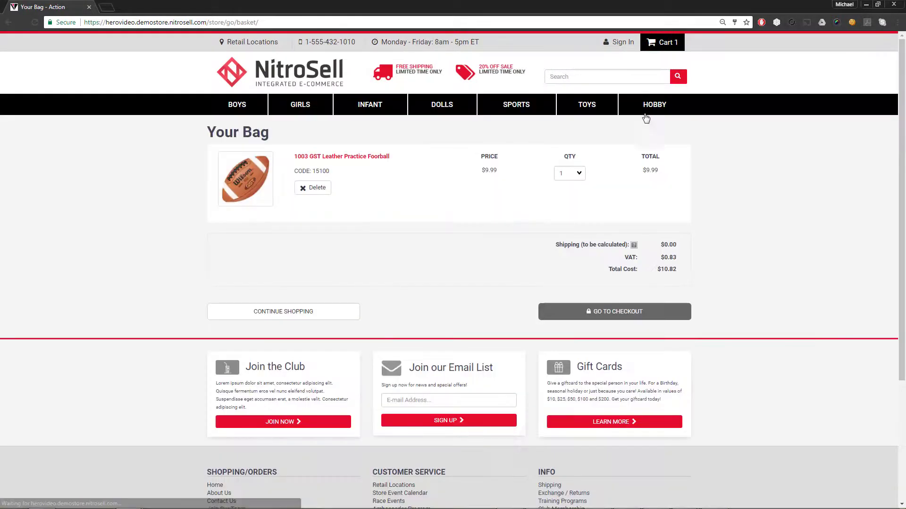
# Place the order through checkout using an existing account login, with Consolidated Messenger - Three Day shipping charged to the account.
pyautogui.click(612, 312)
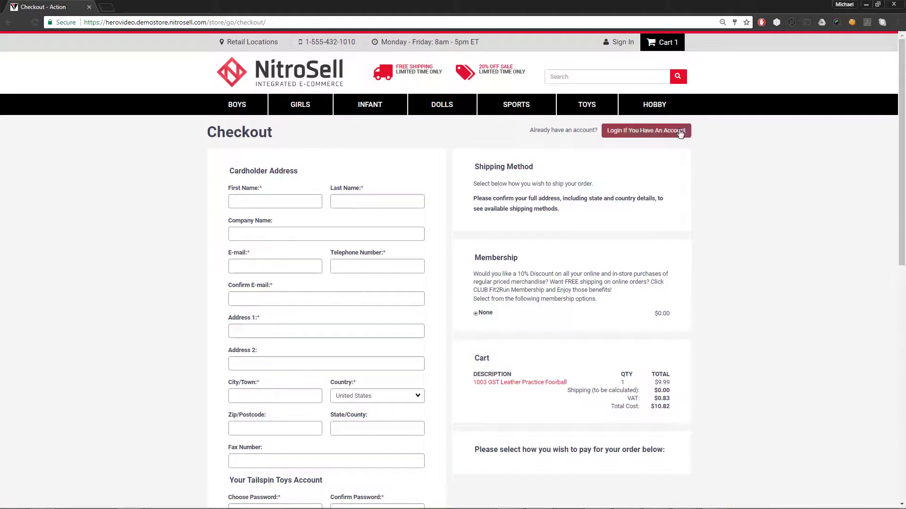
pyautogui.click(646, 131)
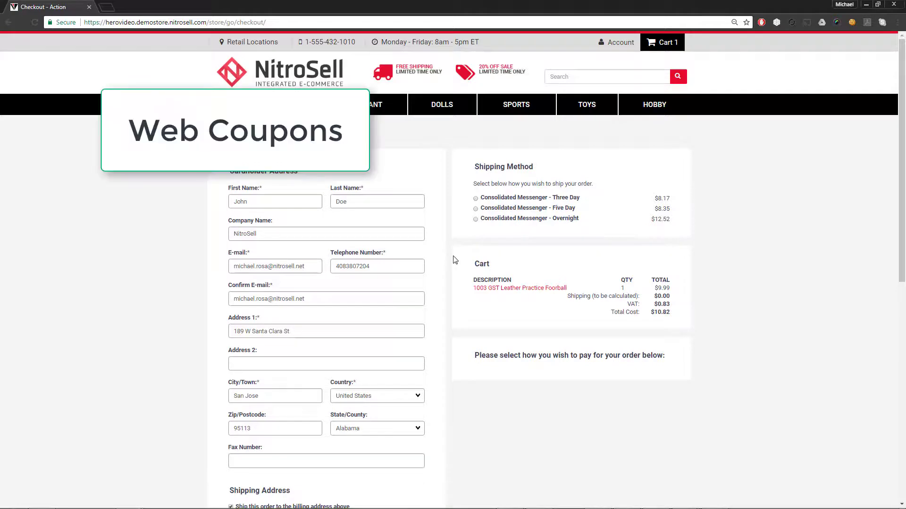
pyautogui.scroll(-3, 451, 260)
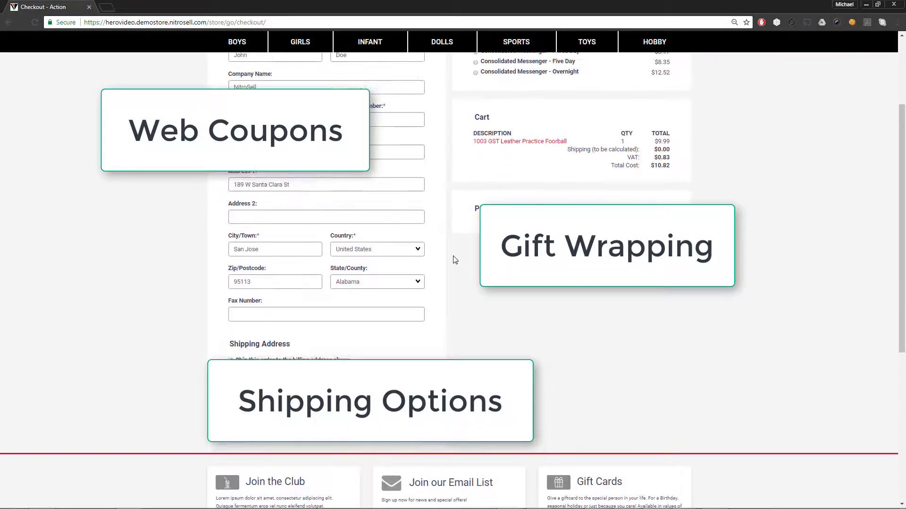
pyautogui.scroll(2, 454, 259)
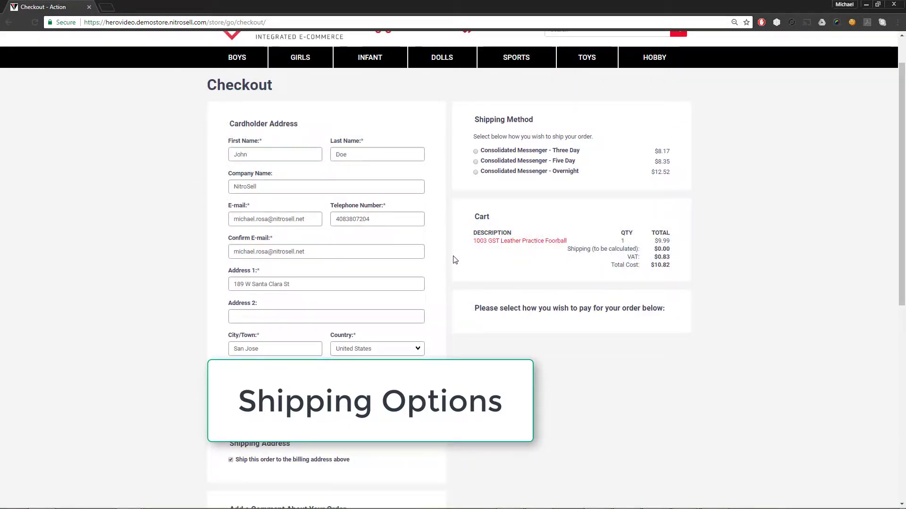
pyautogui.click(476, 152)
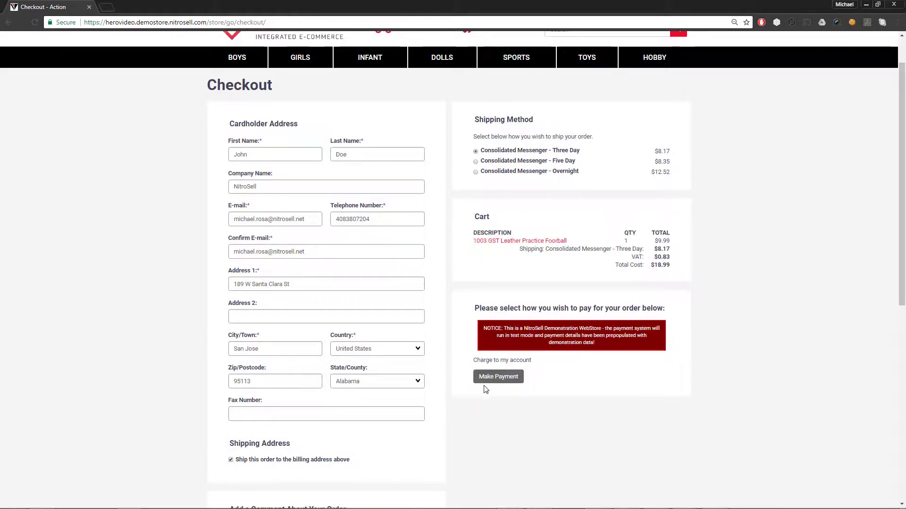
pyautogui.click(500, 378)
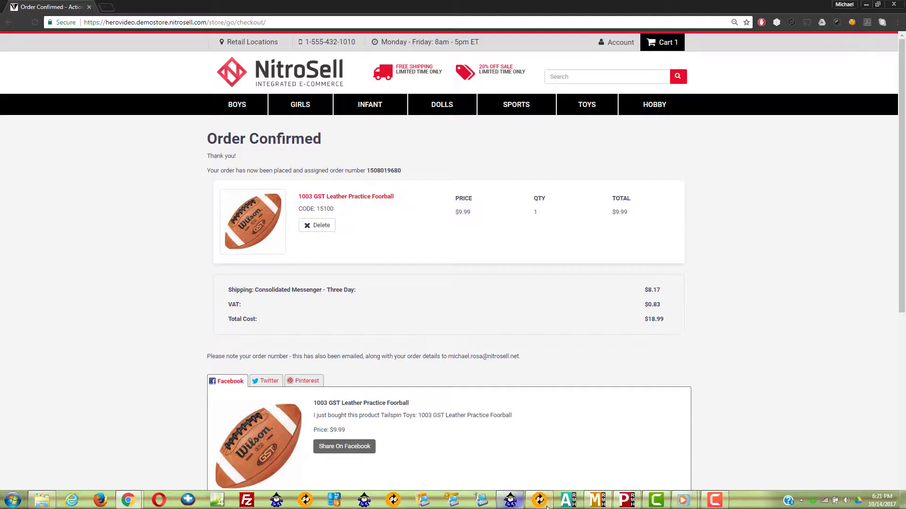
# Switch to NSc Sync and retrieve the new web order from the web store.
pyautogui.click(542, 504)
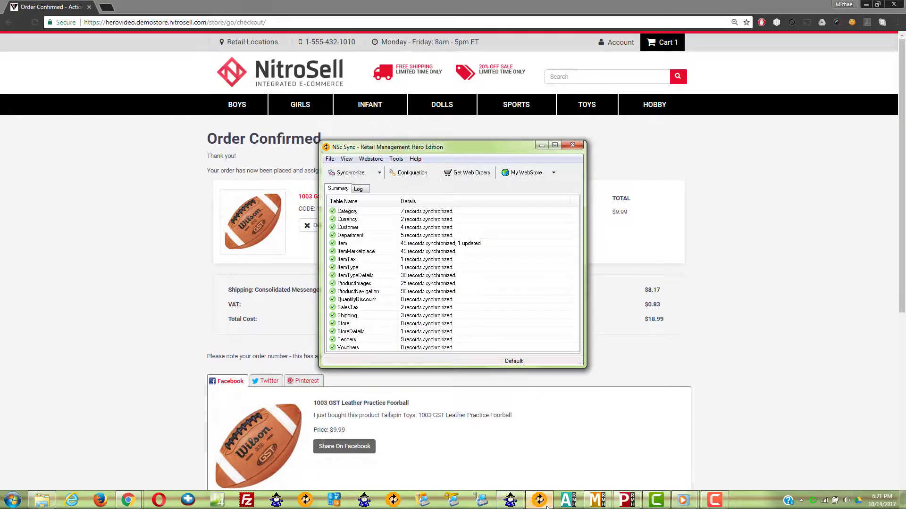
pyautogui.click(476, 181)
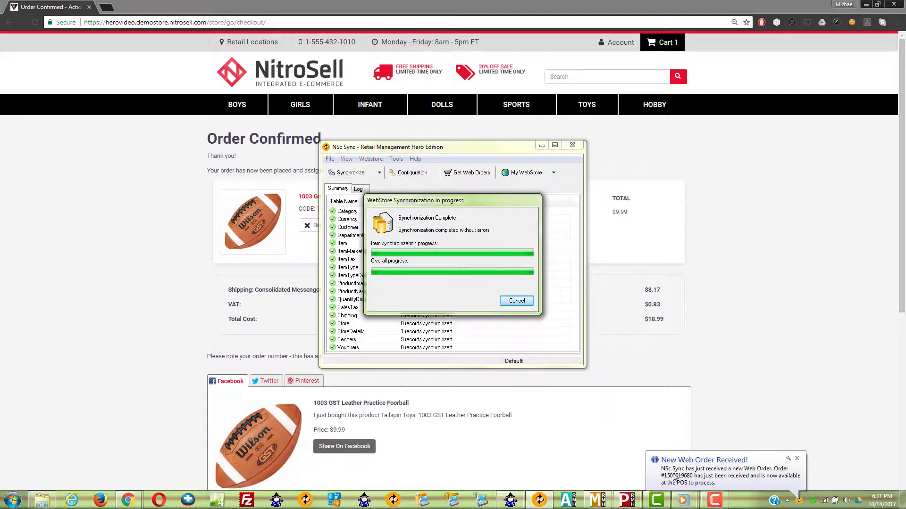
pyautogui.click(734, 480)
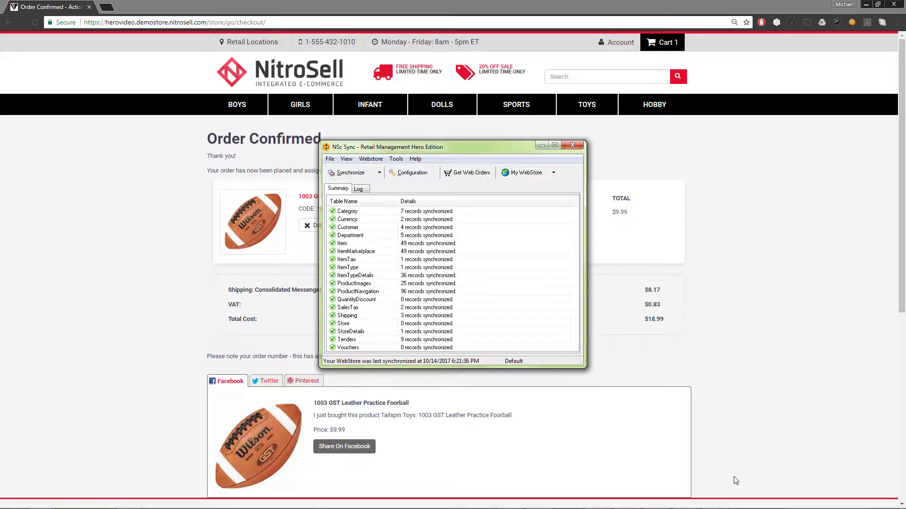
pyautogui.click(734, 480)
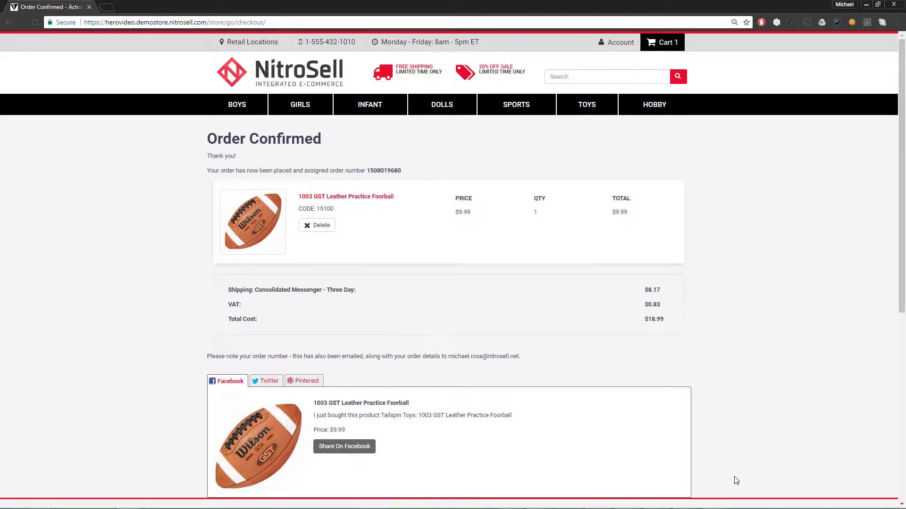
# Switch to RMH POS and open the list of NitroSell web orders.
pyautogui.click(606, 501)
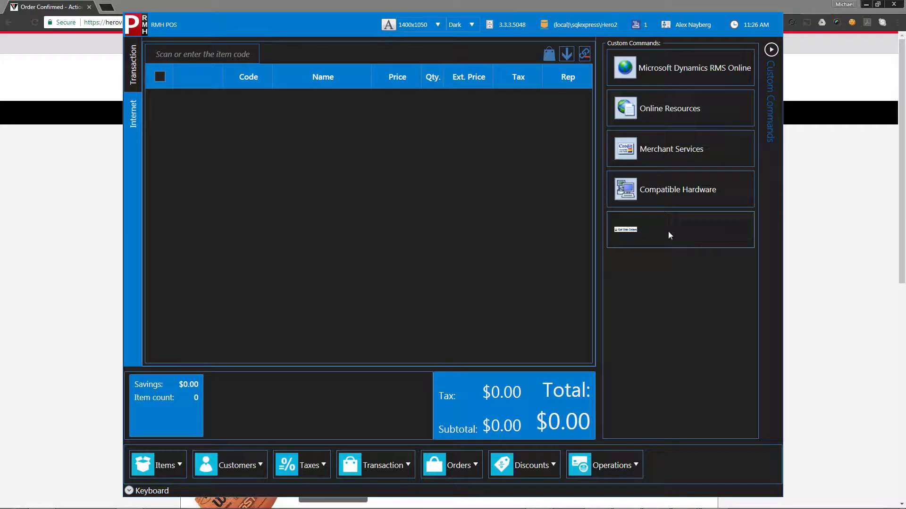
pyautogui.click(626, 231)
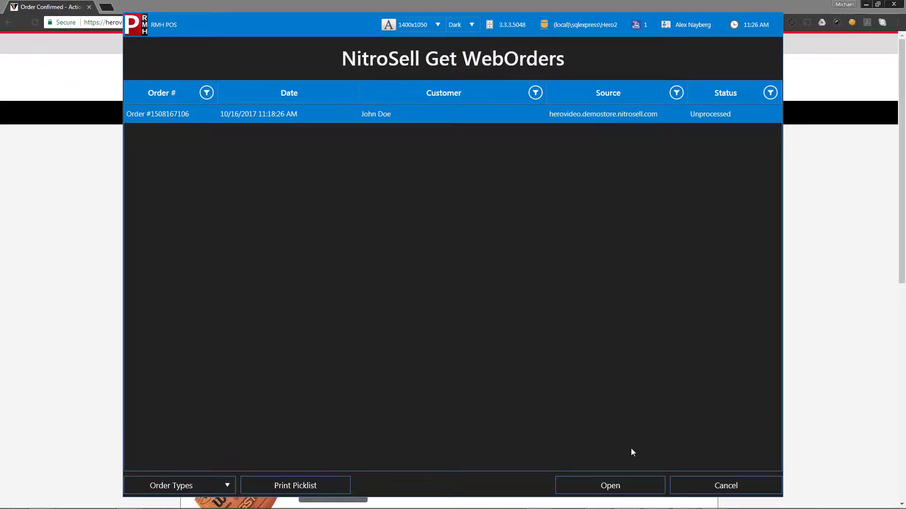
# Open the unprocessed web order, creating a new customer record for it, and continue past its order comments.
pyautogui.click(630, 483)
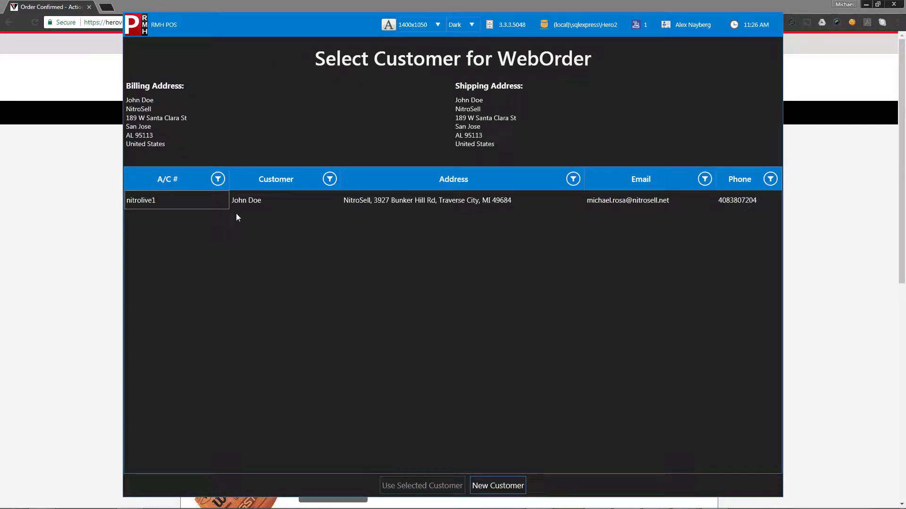
pyautogui.click(365, 207)
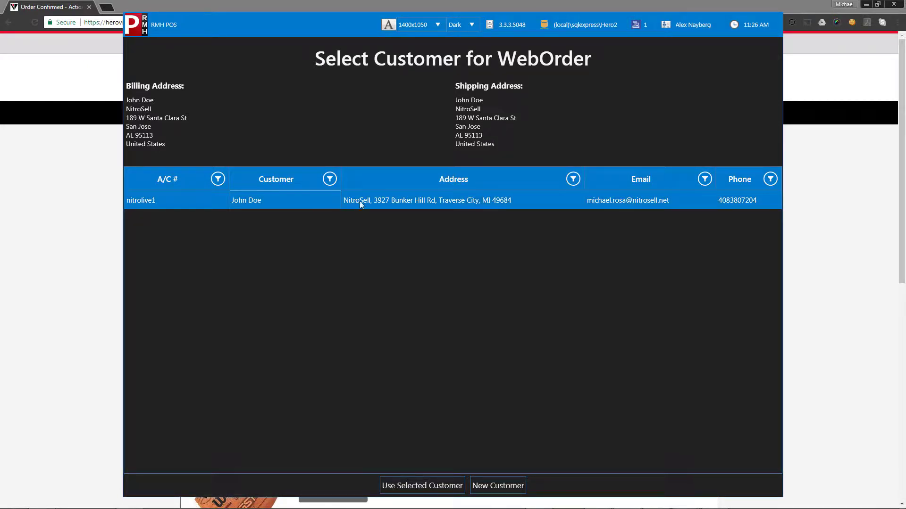
pyautogui.click(599, 203)
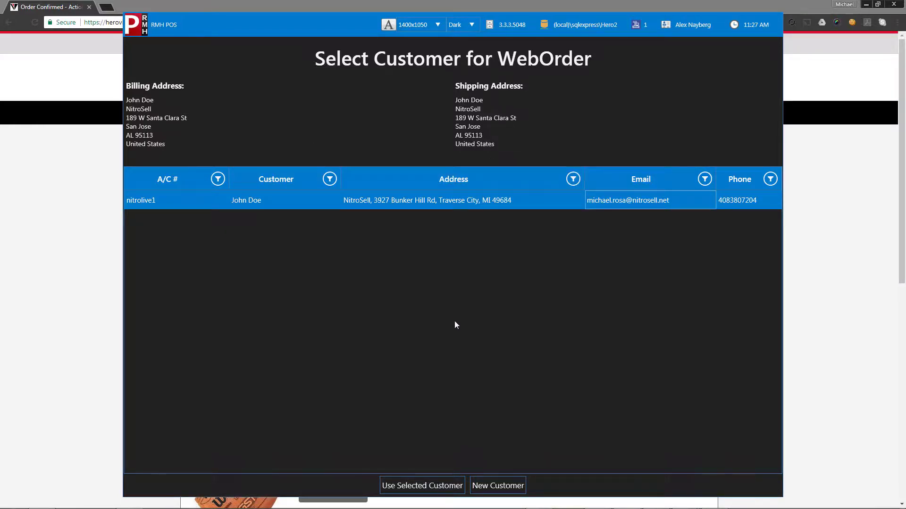
pyautogui.click(494, 490)
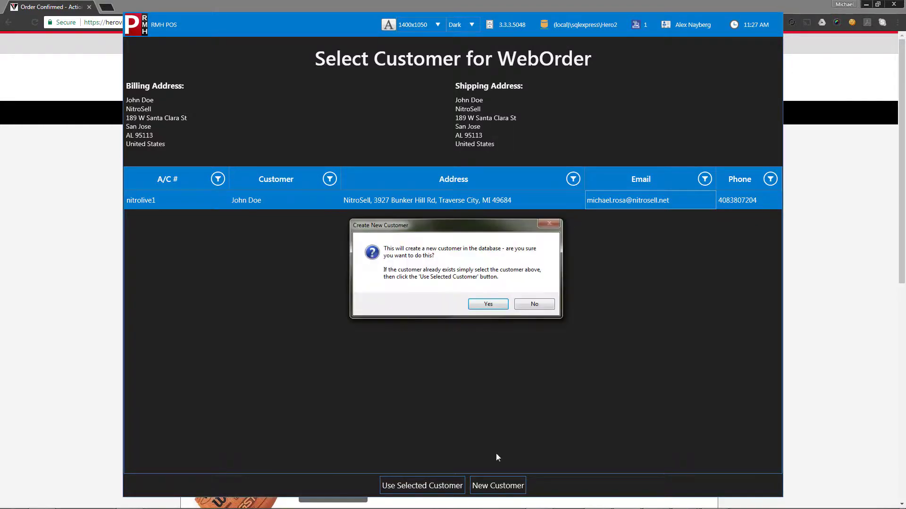
pyautogui.click(485, 306)
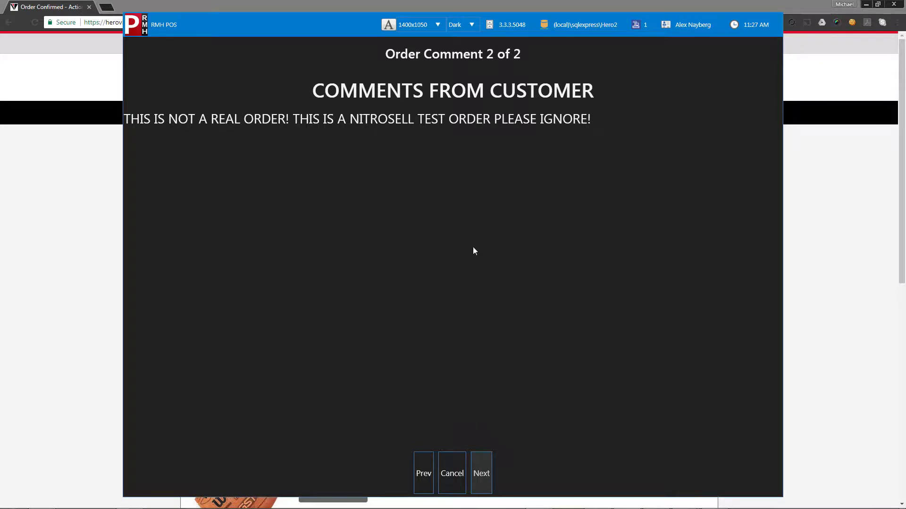
pyautogui.click(481, 471)
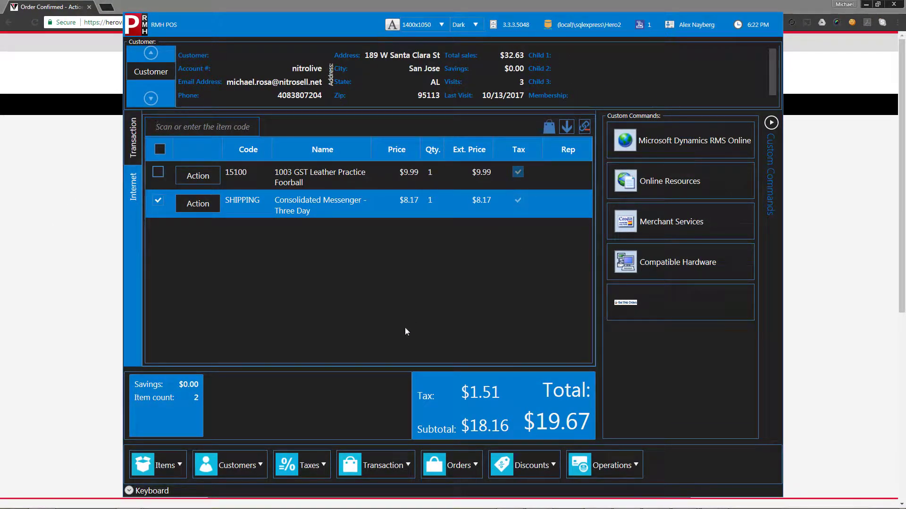
# Tender the web order's sale with $19.67 in Cash and close the completed transaction.
pyautogui.click(402, 466)
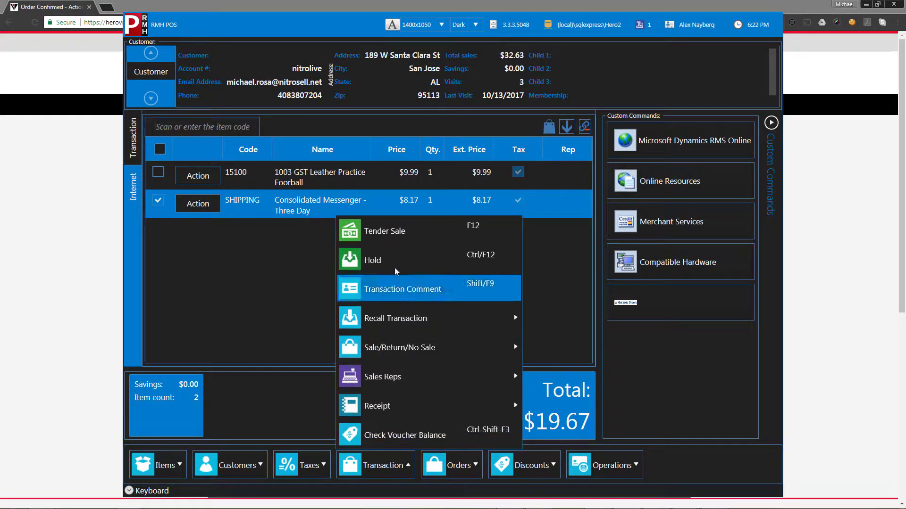
pyautogui.click(390, 233)
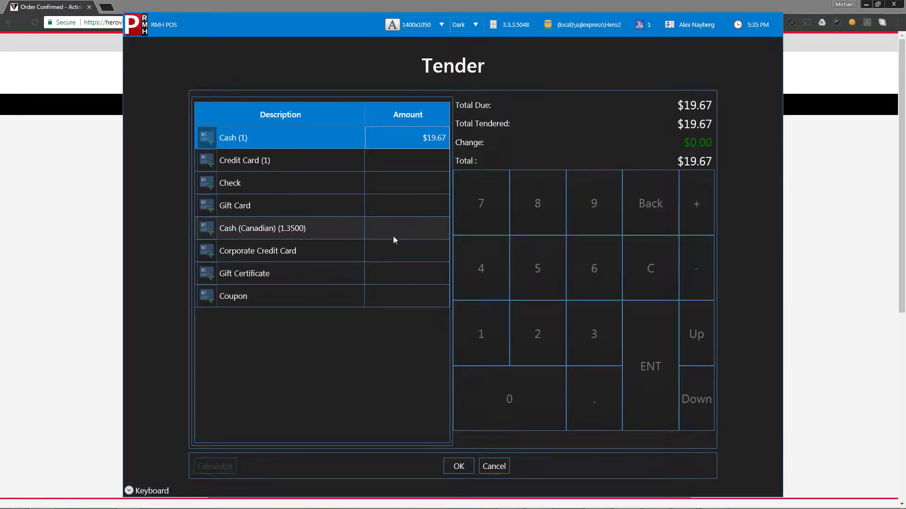
pyautogui.click(457, 467)
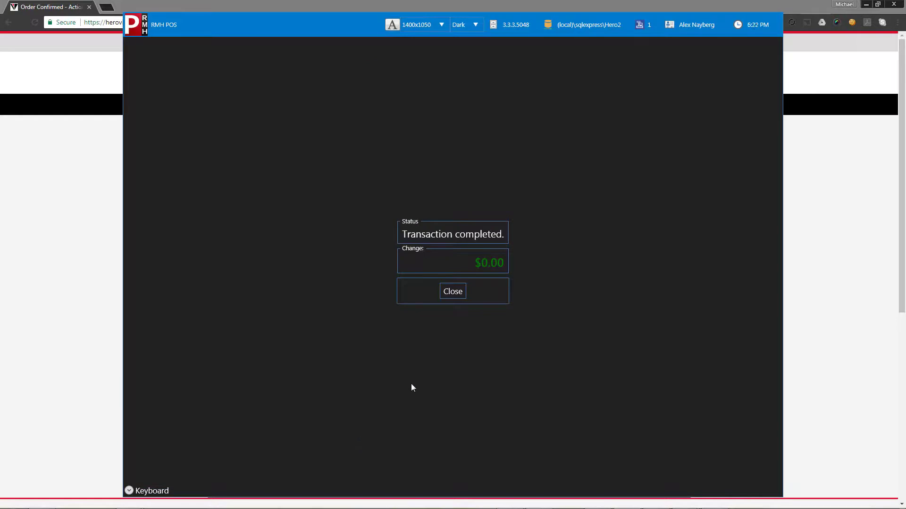
pyautogui.click(456, 295)
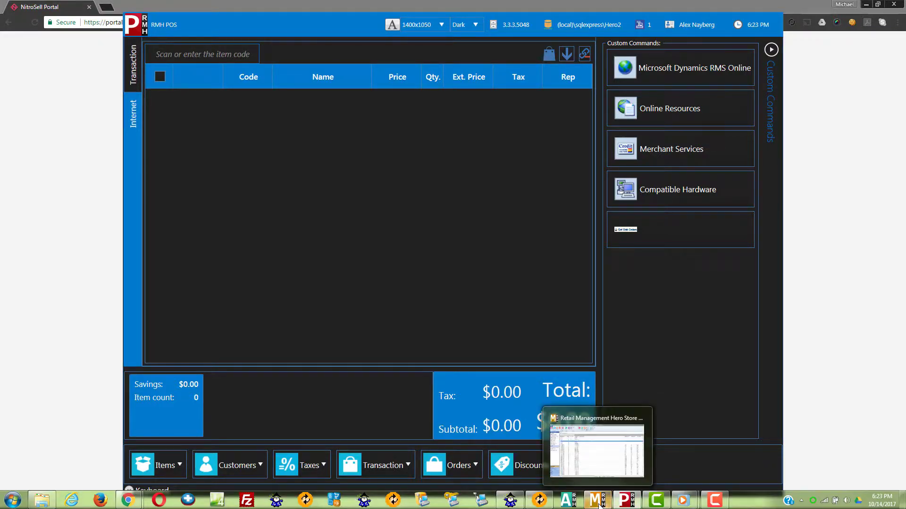
# Switch to Retail Management Hero Store Manager and check the inventory details of item 15100, GST Football.
pyautogui.click(597, 502)
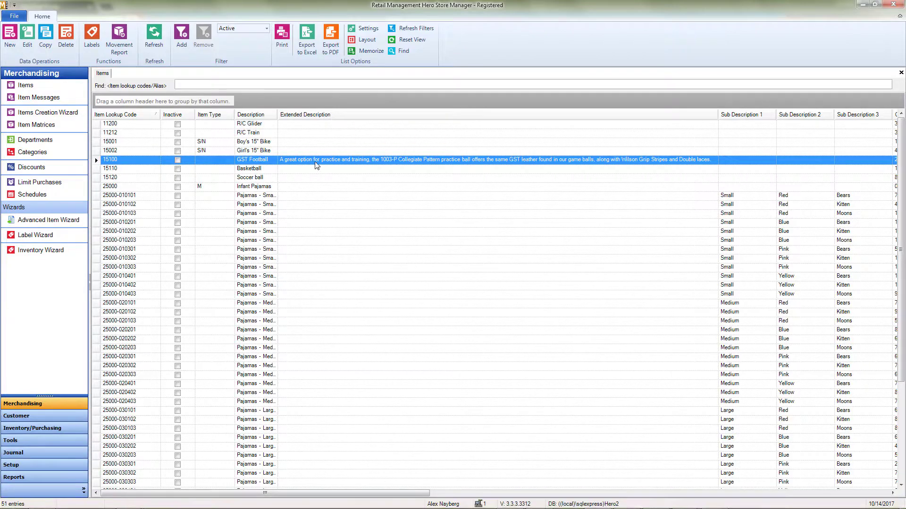
pyautogui.click(33, 37)
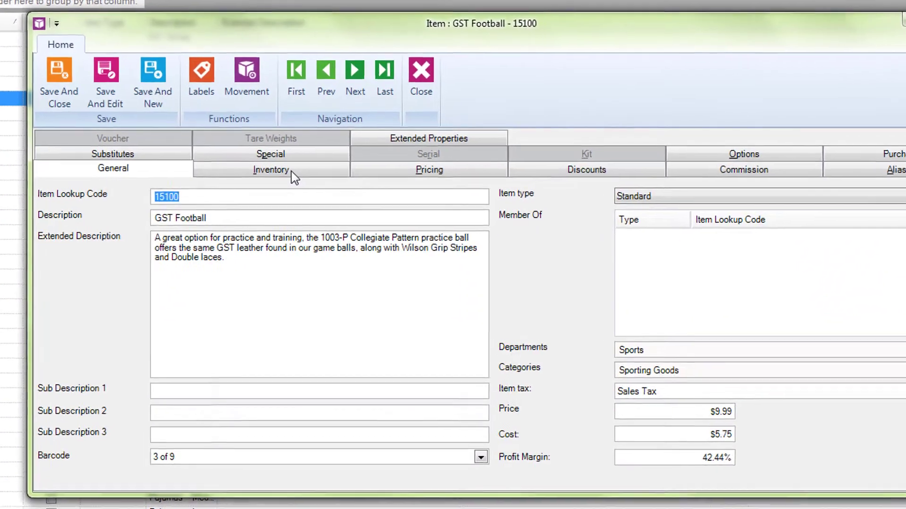
pyautogui.click(300, 195)
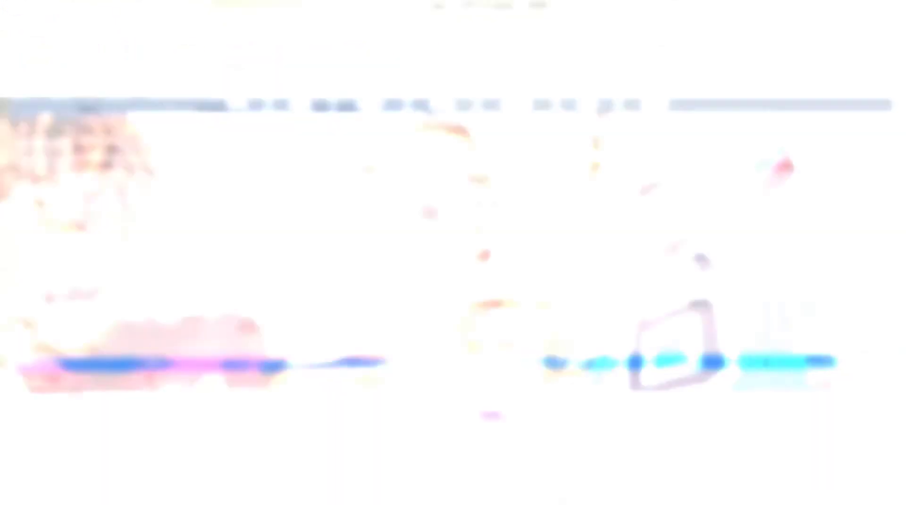
# Switch to the web store and check the 1003 GST Leather Practice Foorball's stock on its Sporting Goods product page.
pyautogui.moveTo(526, 112)
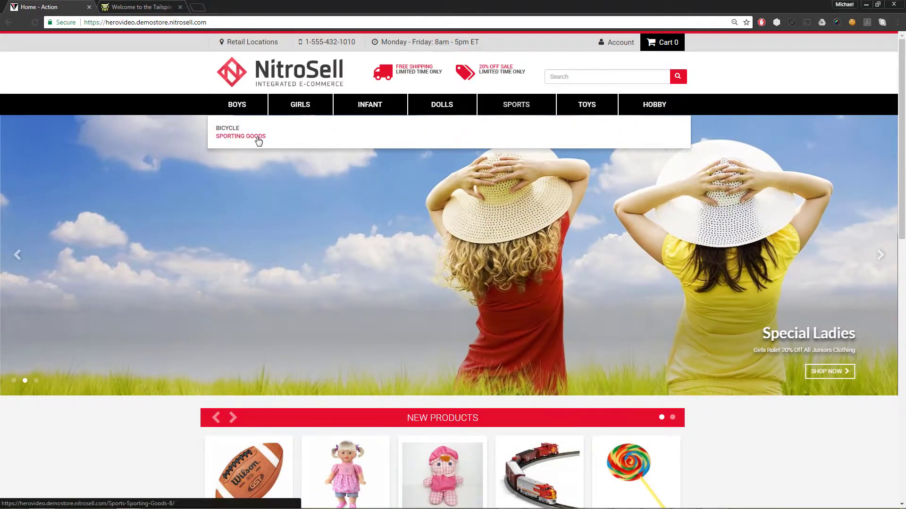
pyautogui.click(259, 139)
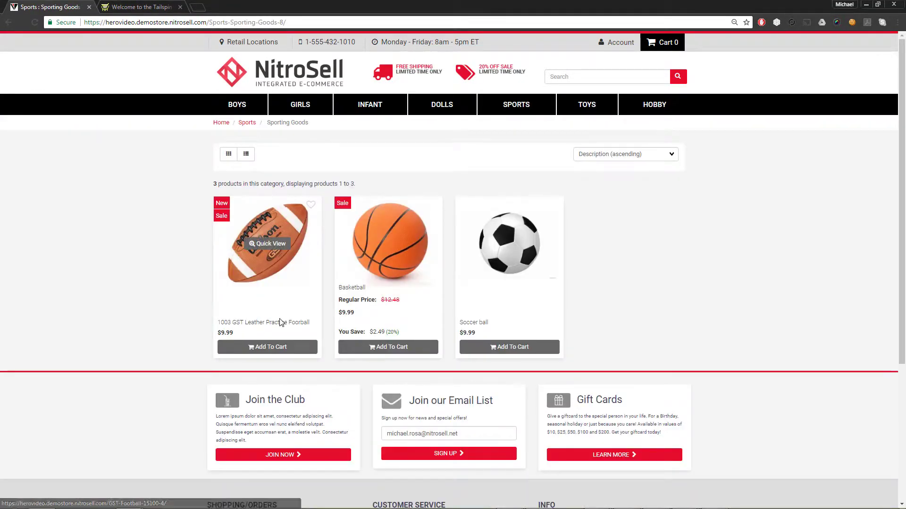
pyautogui.click(279, 326)
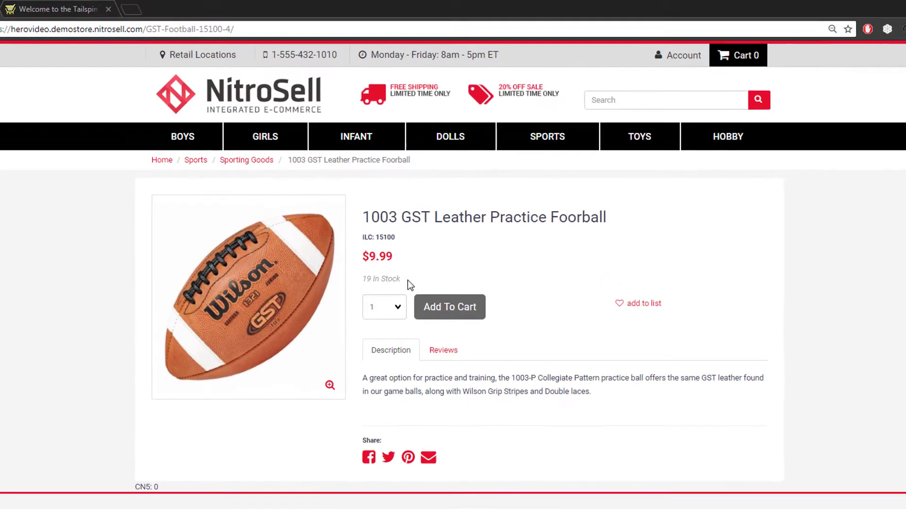
pyautogui.moveTo(410, 216); pyautogui.dragTo(390, 217)
pyautogui.moveTo(377, 303); pyautogui.dragTo(356, 307)
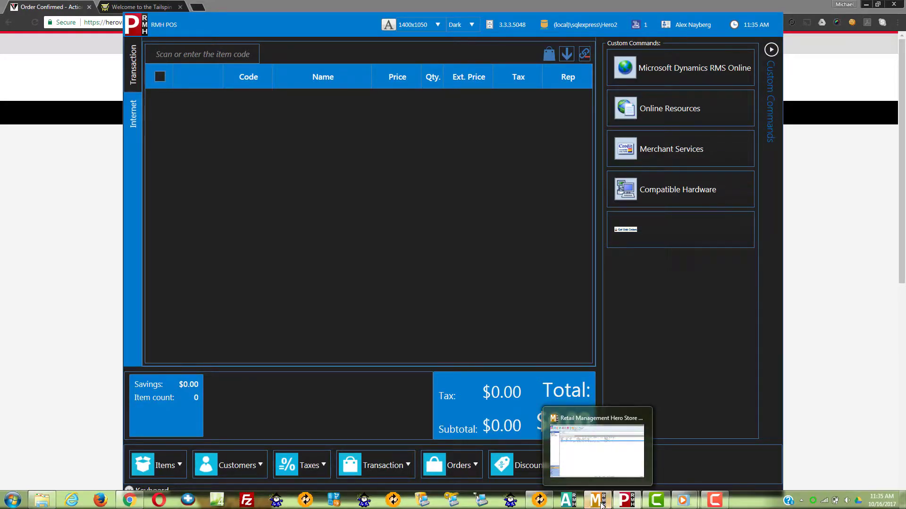
# Switch to Store Manager and review the nitrolive customer's purchase history and billing information.
pyautogui.click(602, 504)
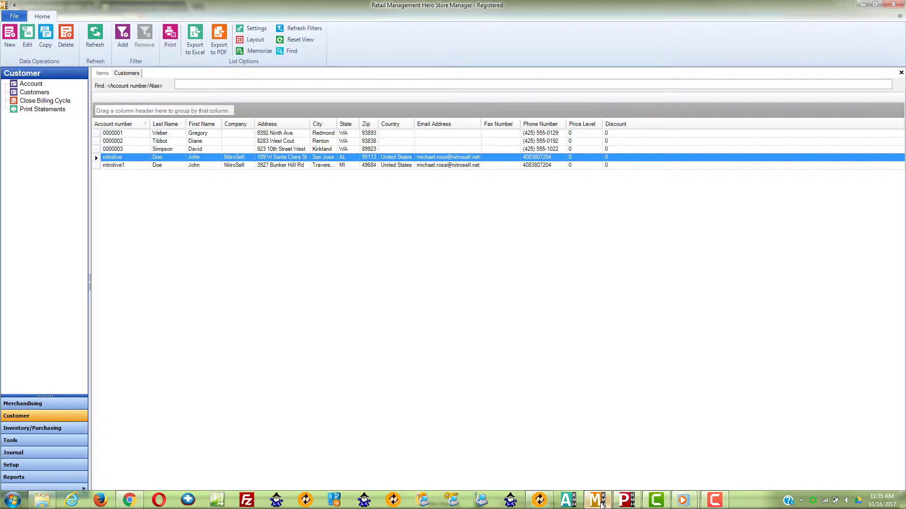
pyautogui.doubleClick(248, 158)
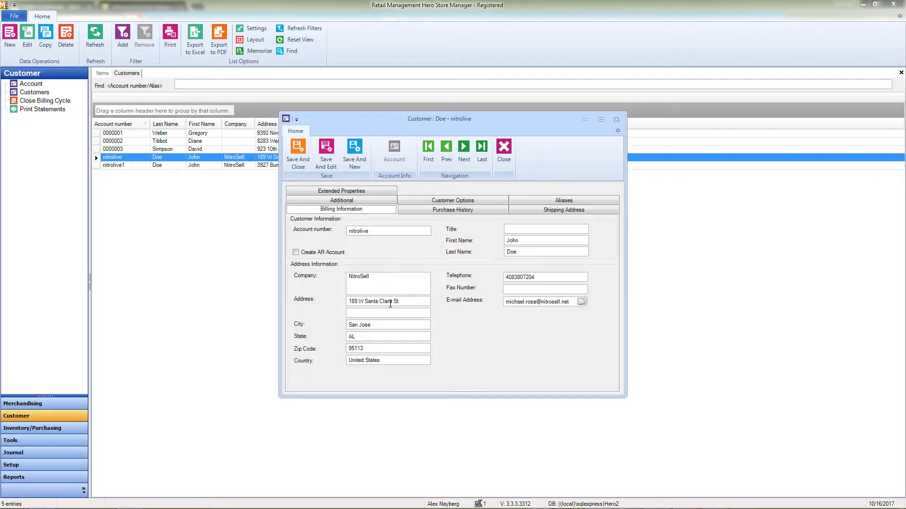
pyautogui.click(478, 210)
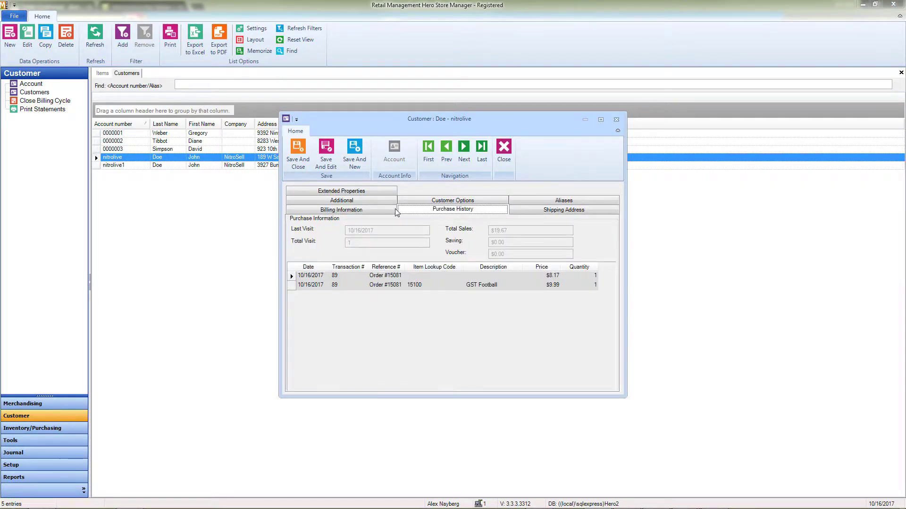
pyautogui.click(363, 213)
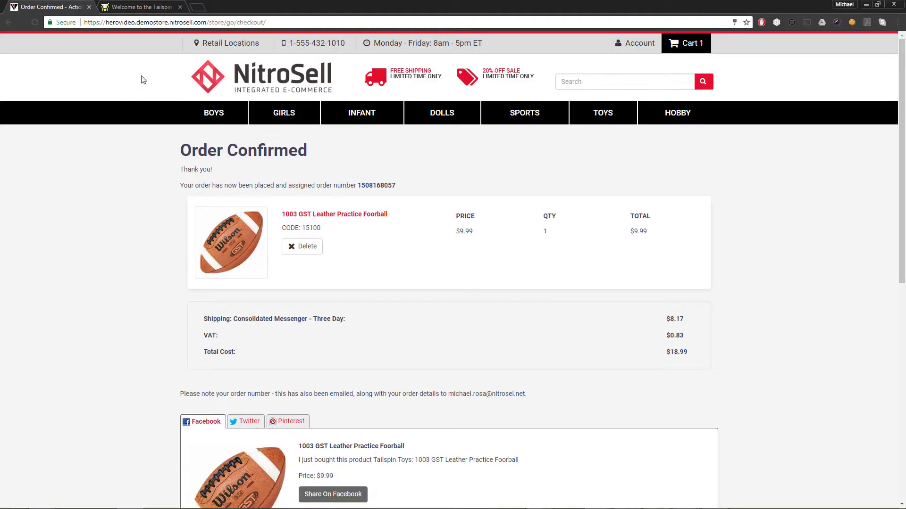
# Switch to the NitroSell WebStore Manager and view the web store's customer list.
pyautogui.click(137, 8)
pyautogui.moveTo(137, 81)
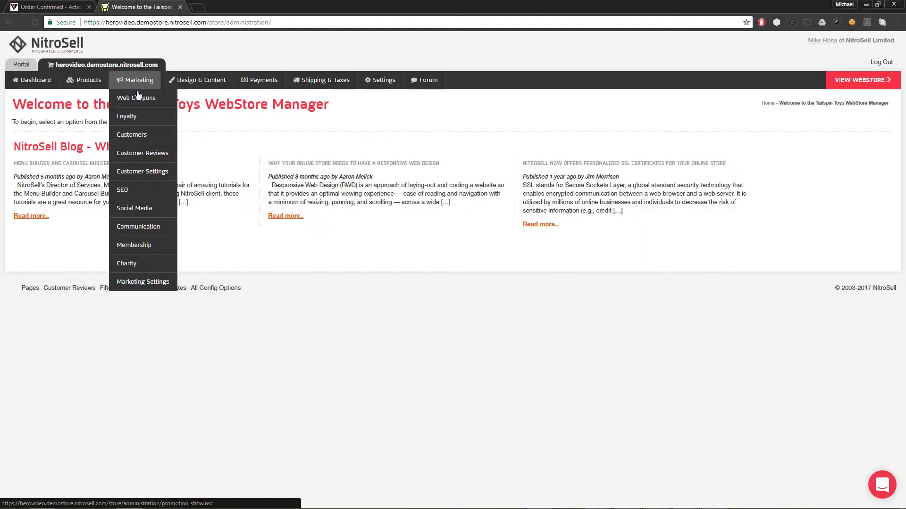
pyautogui.click(149, 141)
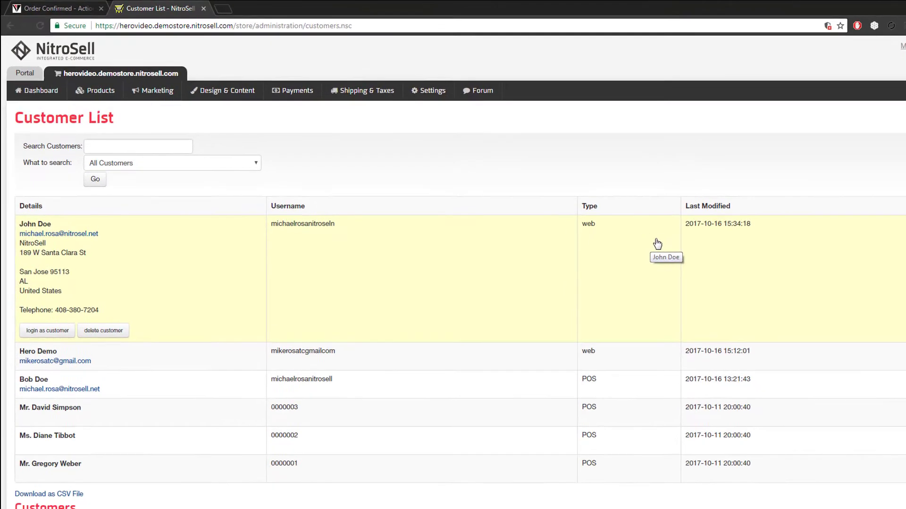
# Return to the WebStore Manager dashboard, then view the general set-up for shipping and taxes.
pyautogui.click(44, 96)
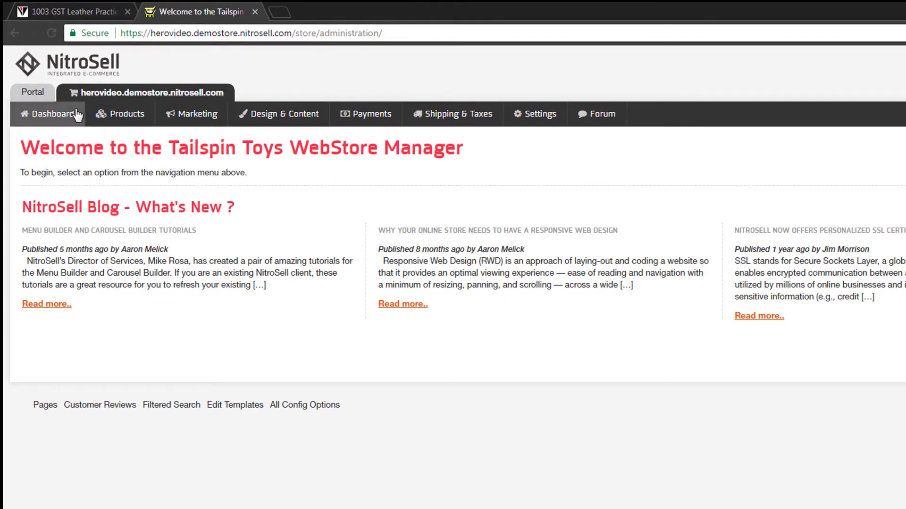
pyautogui.moveTo(200, 118)
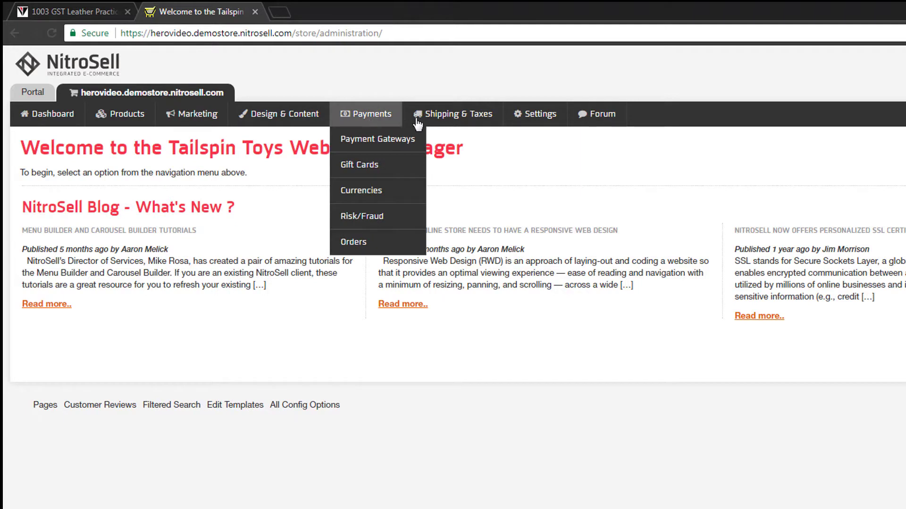
pyautogui.moveTo(441, 124)
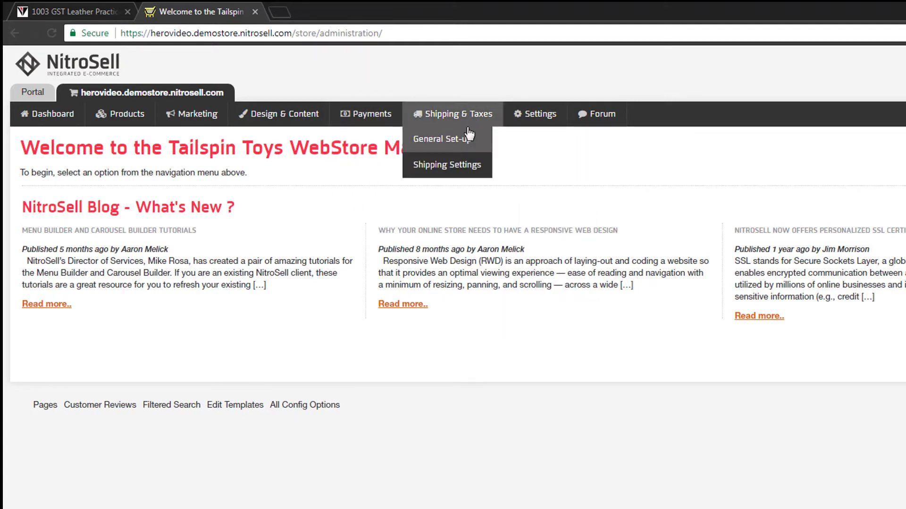
pyautogui.click(449, 143)
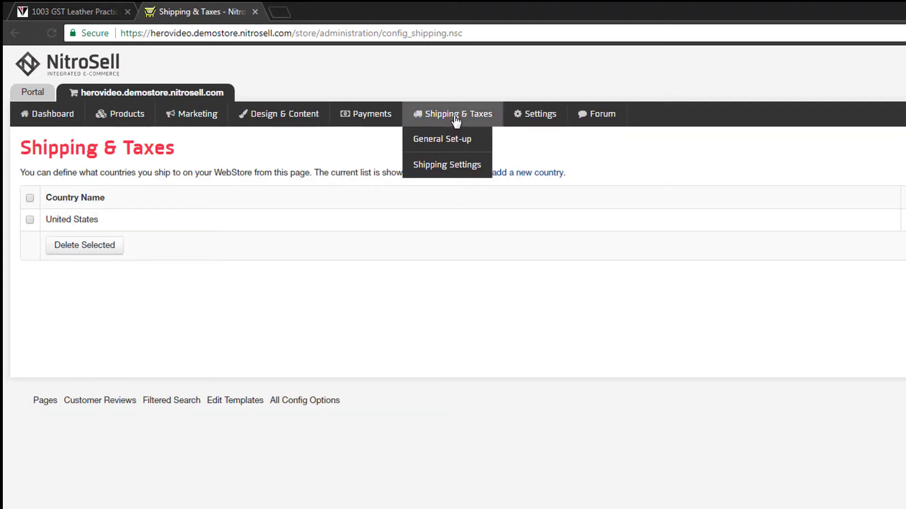
# View the Departments & Categories page with its category picture assignments.
pyautogui.moveTo(528, 115)
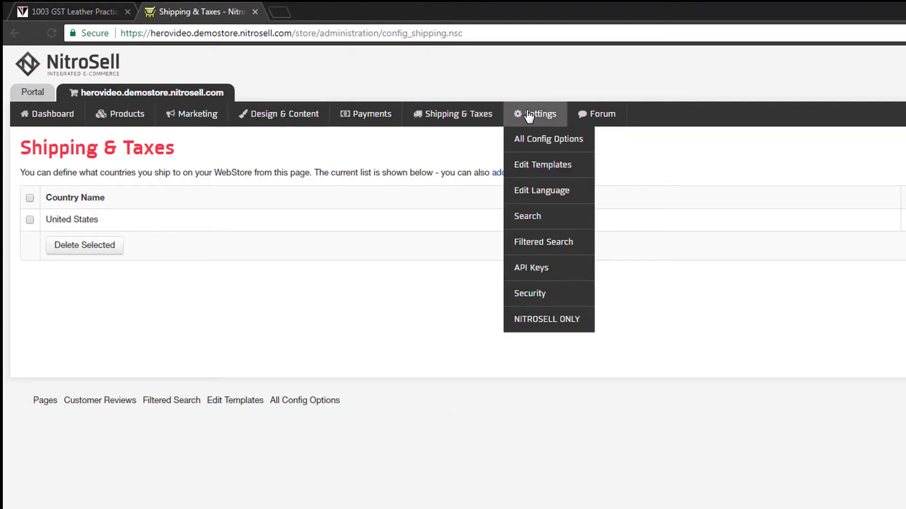
pyautogui.moveTo(122, 117)
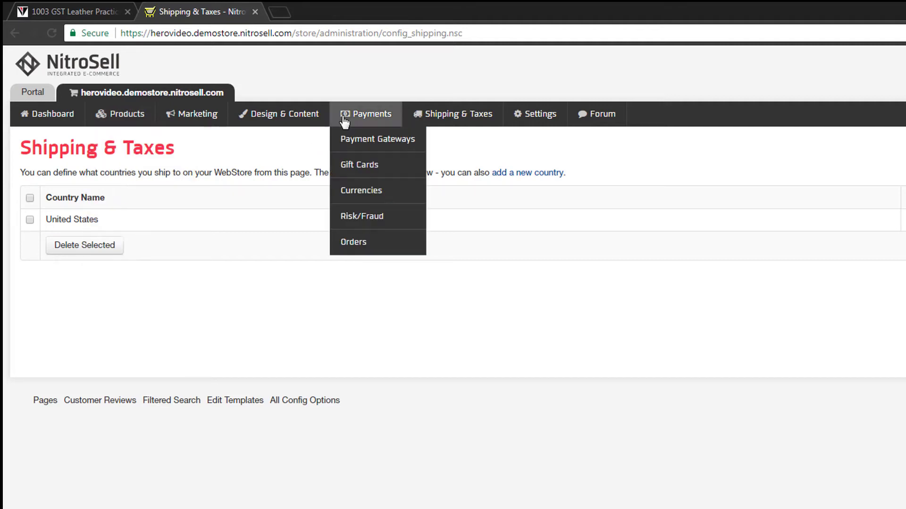
pyautogui.moveTo(297, 120)
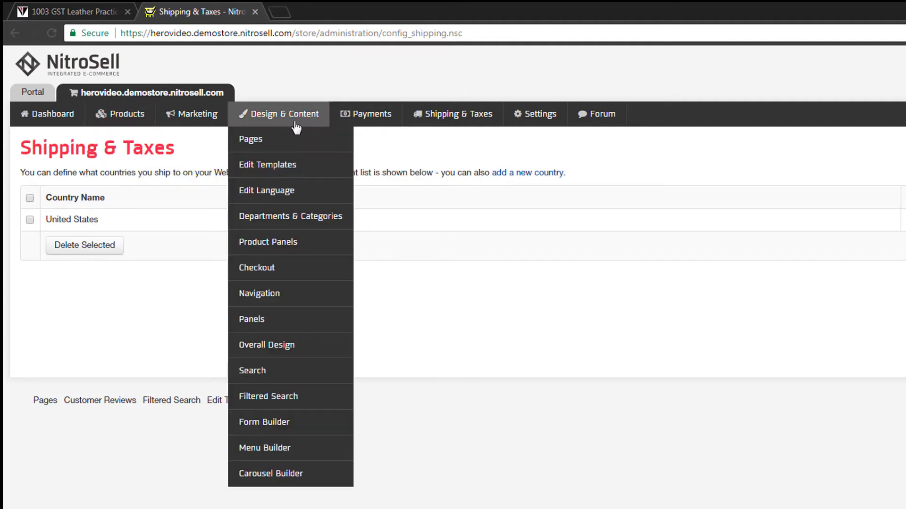
pyautogui.click(324, 222)
# Open the Carousel Builder and select the homepageslider (Home Page Slider) carousel.
pyautogui.moveTo(295, 123)
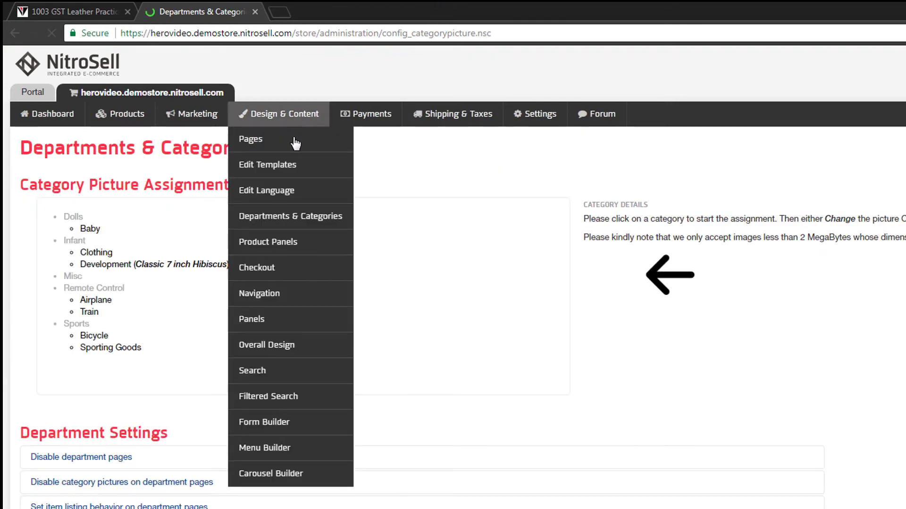
pyautogui.click(284, 475)
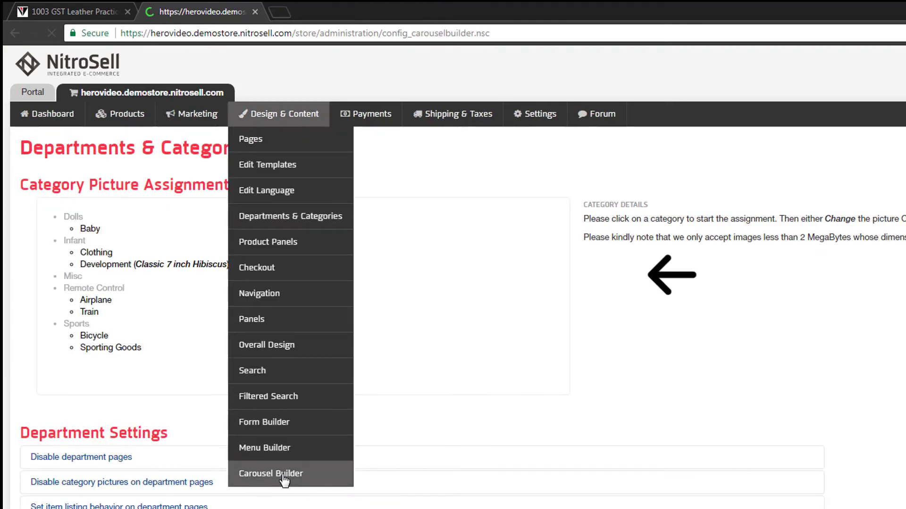
pyautogui.click(187, 282)
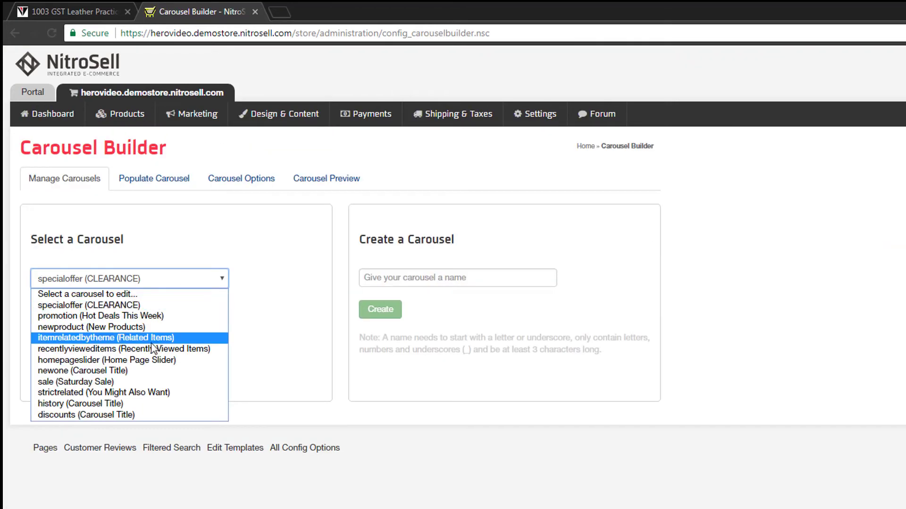
pyautogui.click(137, 361)
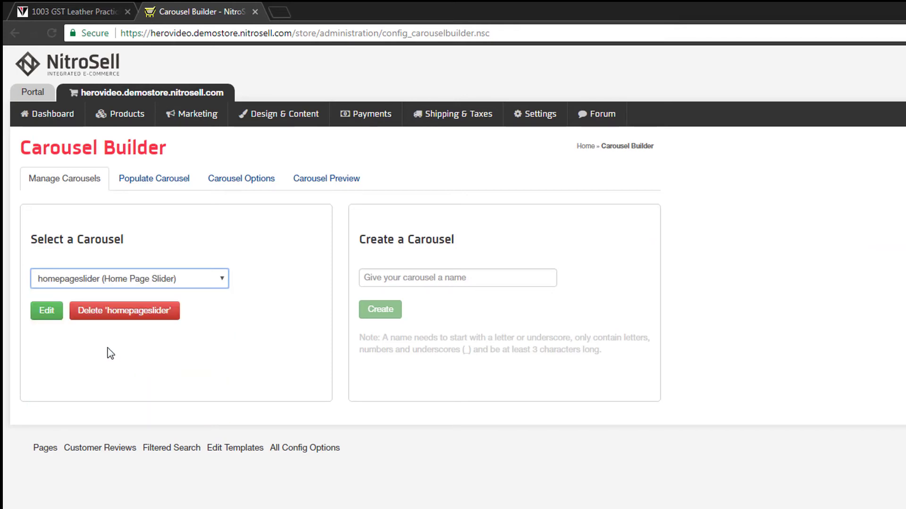